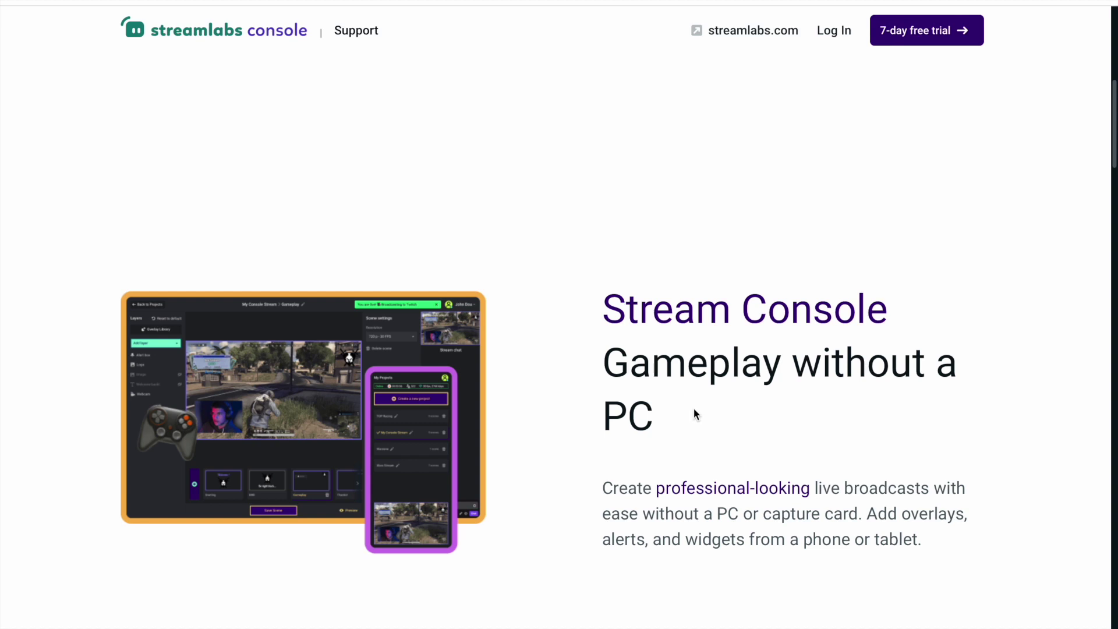
Scroll the Streamlabs Console page down to the No PC Required section on Xbox support.
scroll(693, 410, down, 3)
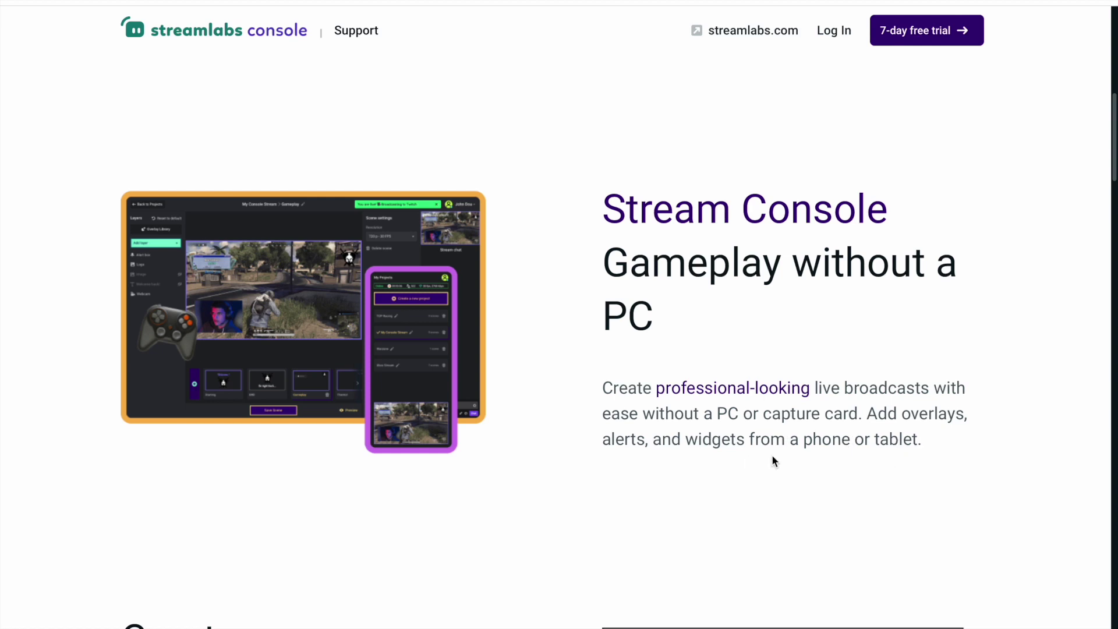
scroll(722, 450, down, 3)
scroll(614, 437, down, 10)
scroll(614, 437, up, 15)
scroll(614, 438, down, 15)
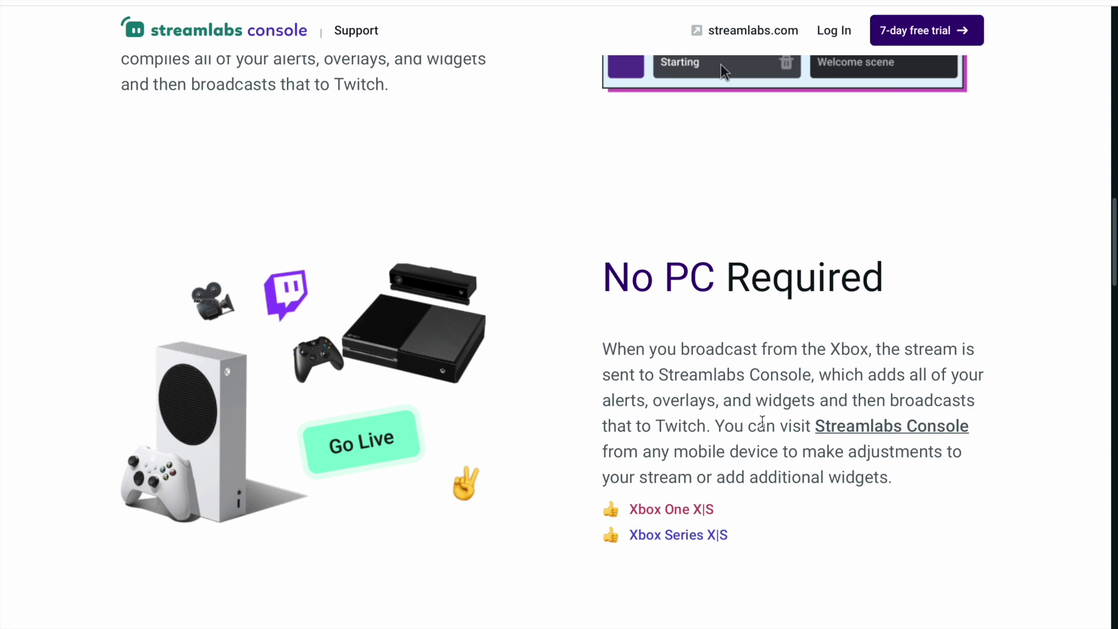
Scroll past Control Your Stream From Your Phone to the $4.99/month and $49.99/year pricing cards.
scroll(759, 424, down, 1)
scroll(759, 424, down, 4)
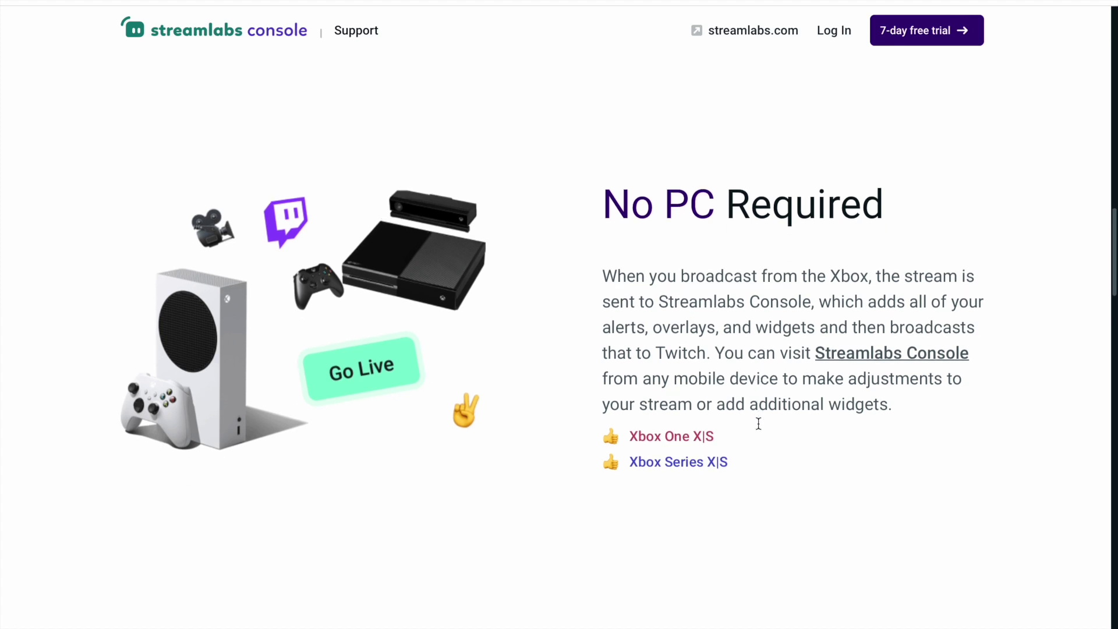
scroll(758, 425, down, 7)
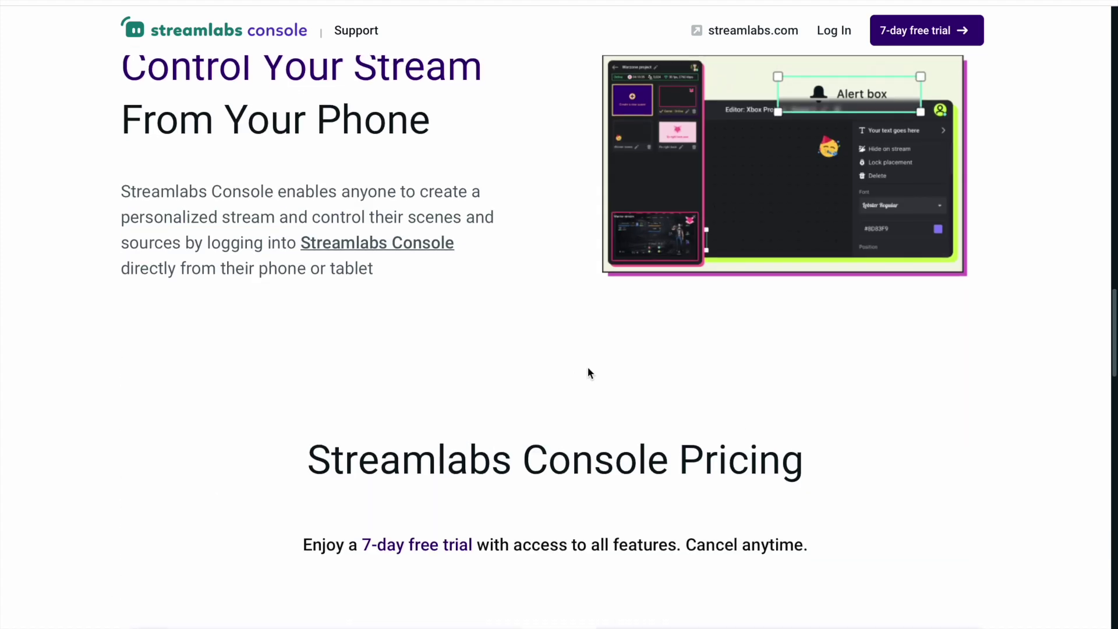
scroll(589, 370, up, 6)
scroll(590, 373, up, 4)
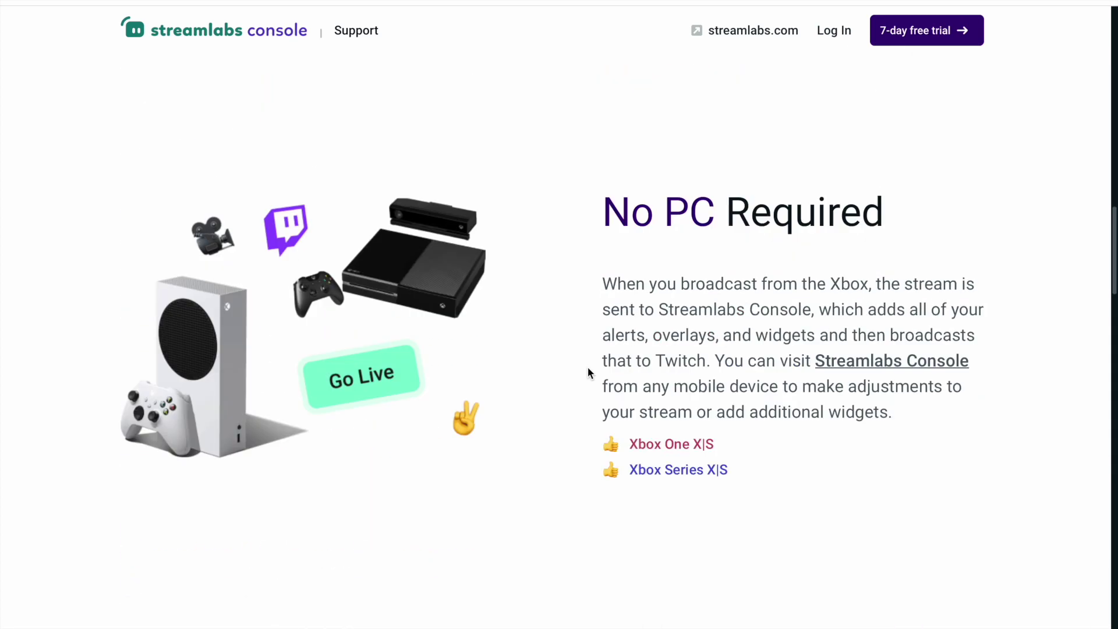
scroll(590, 372, down, 5)
scroll(588, 373, down, 6)
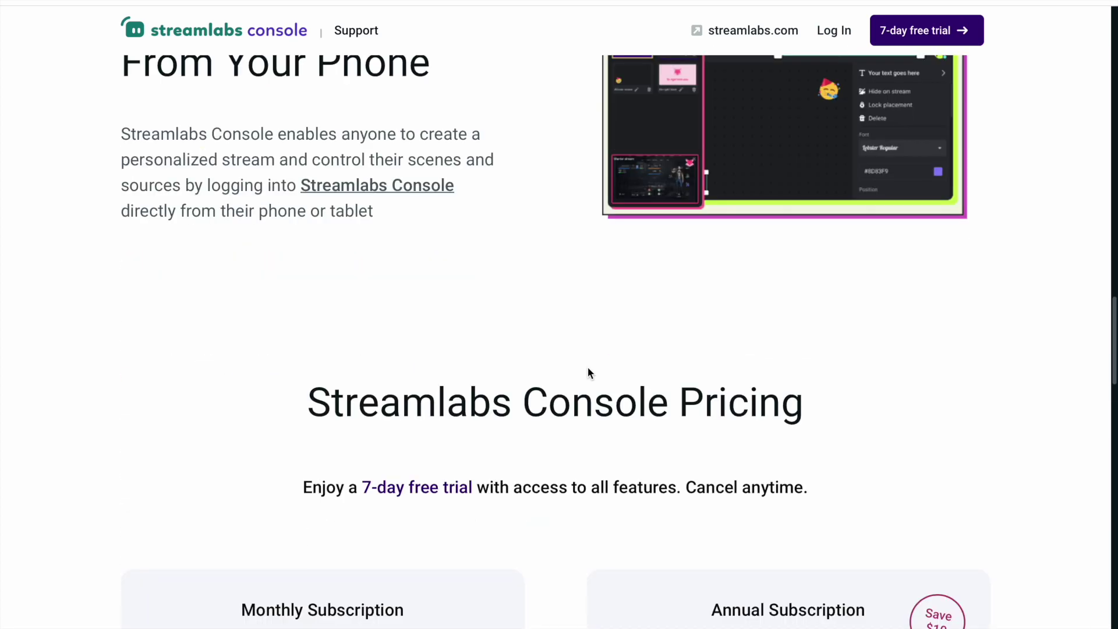
scroll(588, 372, up, 8)
scroll(588, 373, up, 1)
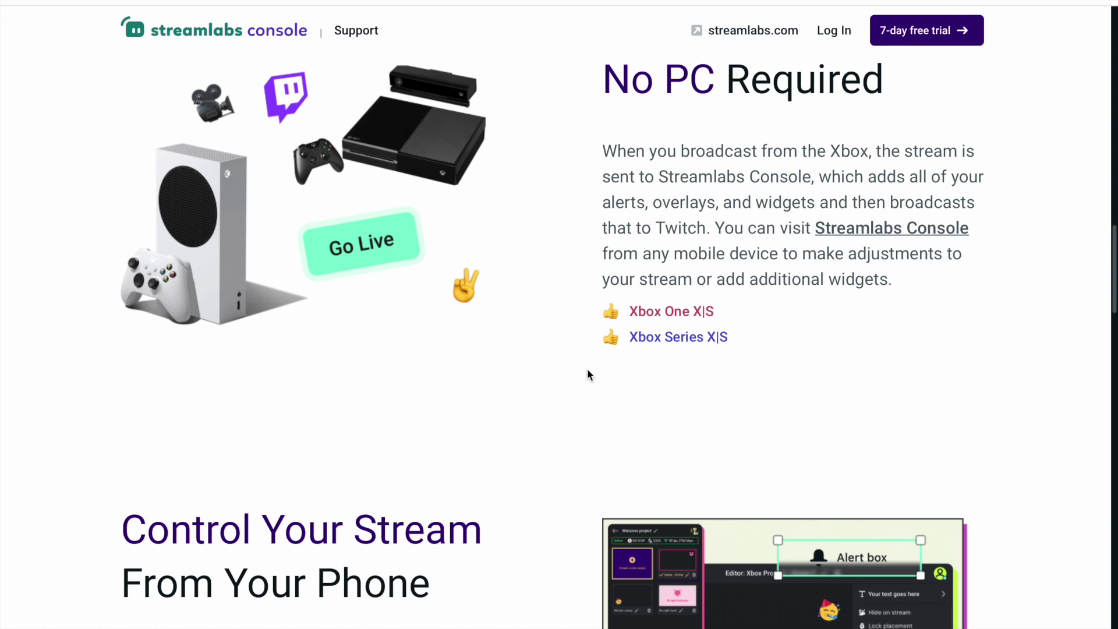
scroll(587, 374, down, 3)
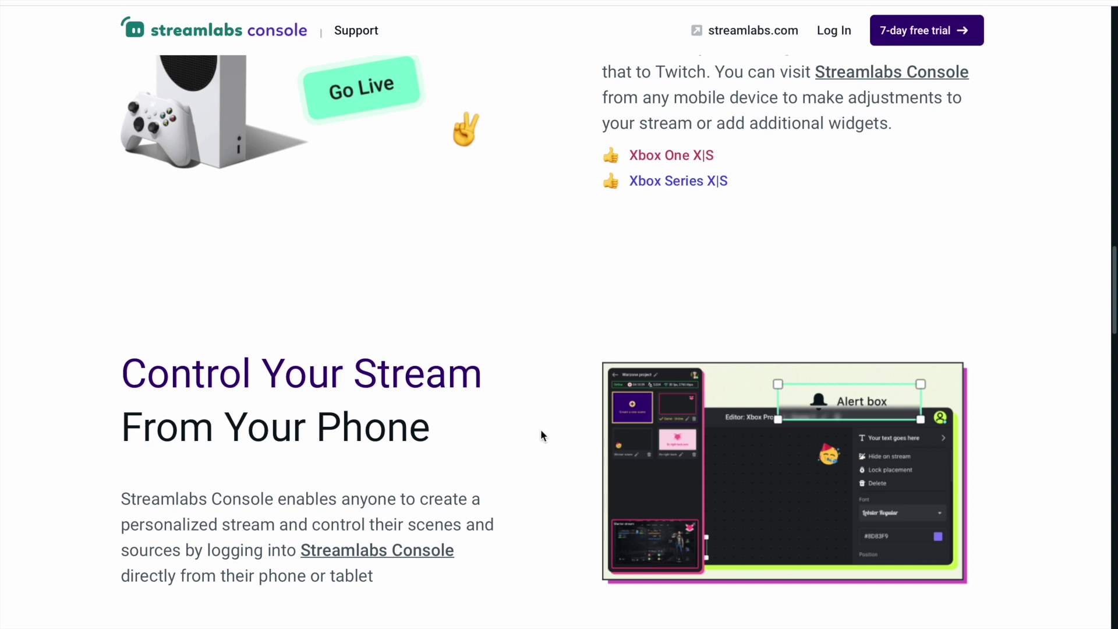
scroll(716, 515, up, 3)
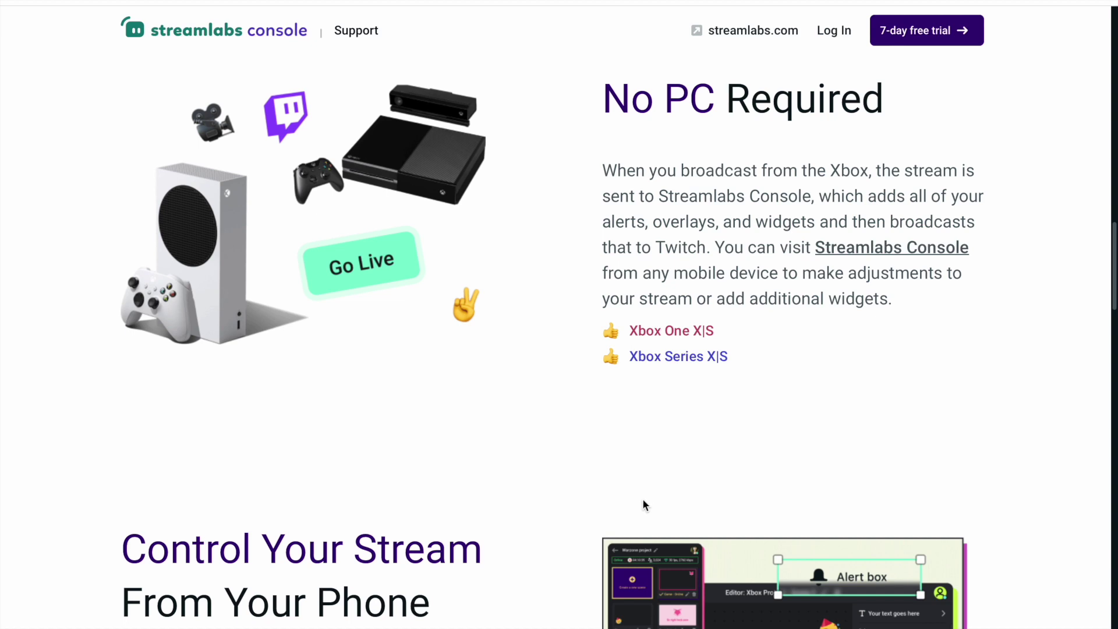
scroll(656, 501, down, 4)
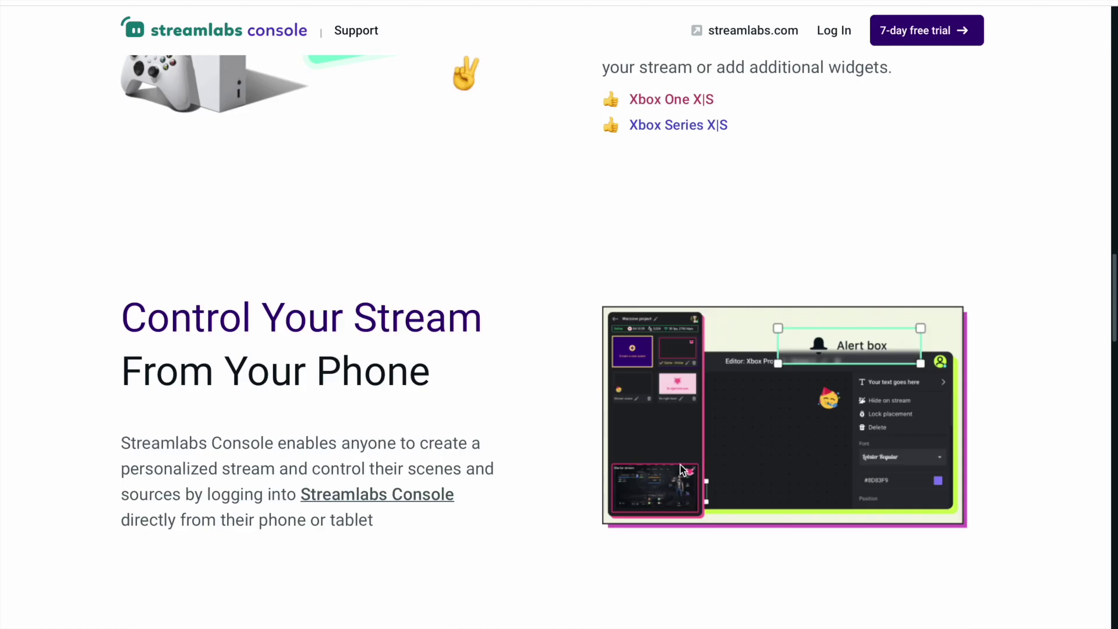
scroll(546, 489, down, 5)
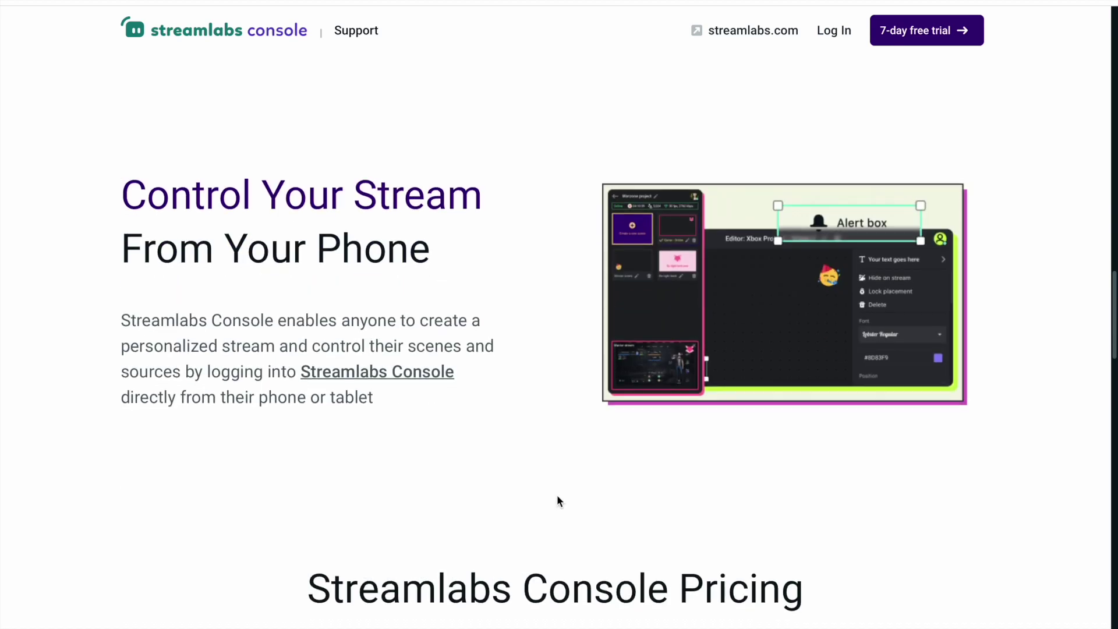
scroll(545, 481, down, 5)
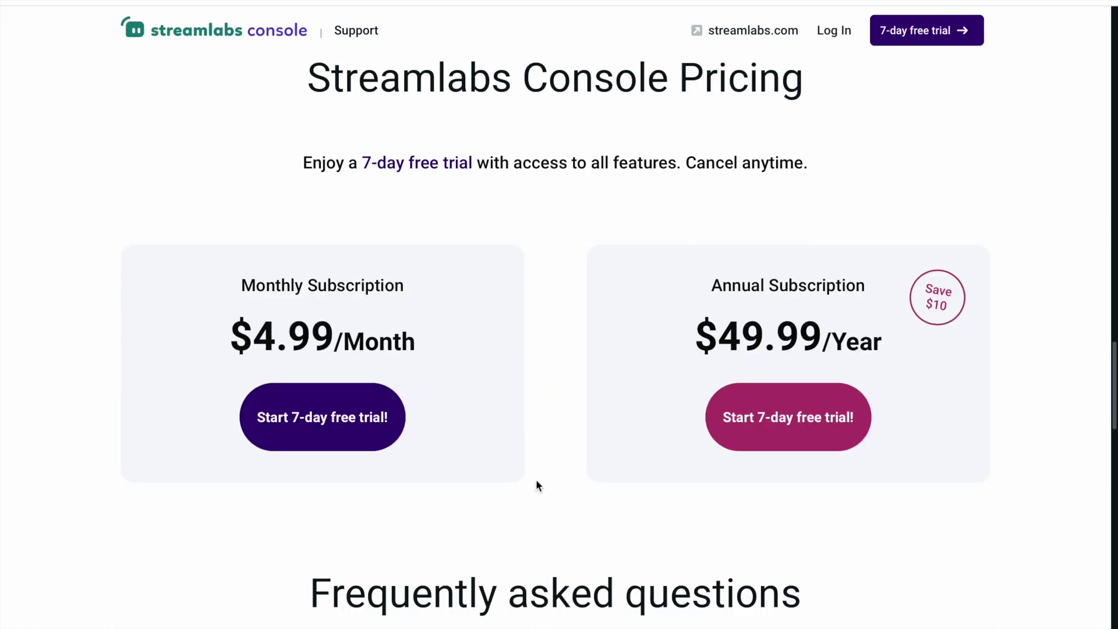
Highlight the monthly and annual plan names and prices, then scroll down to the FAQ.
scroll(506, 431, down, 2)
scroll(505, 431, up, 2)
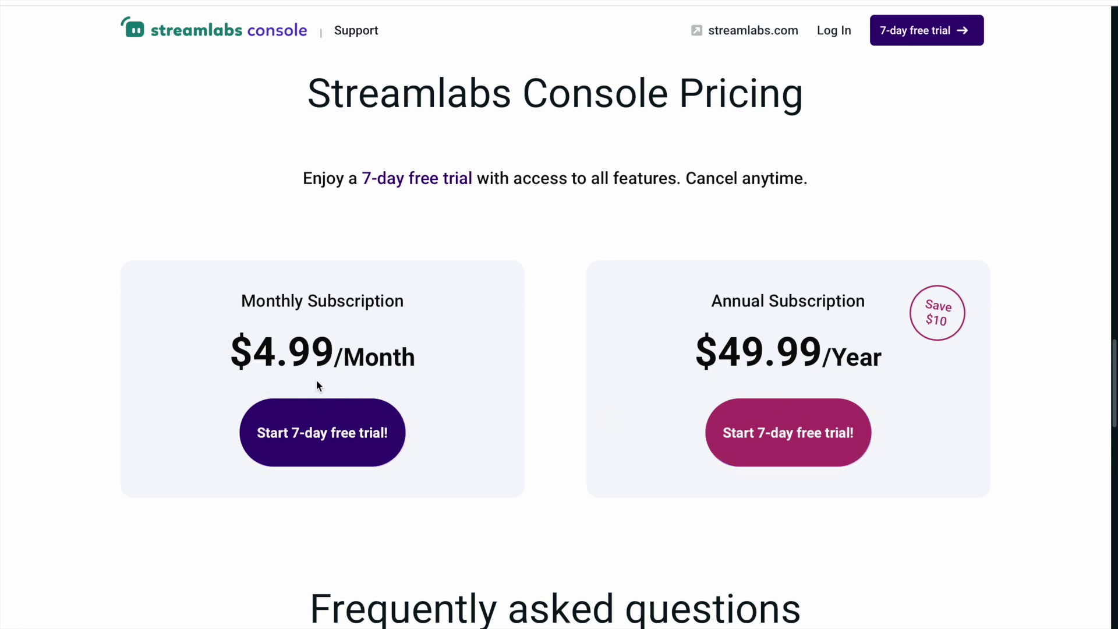
drag(661, 287, 884, 522)
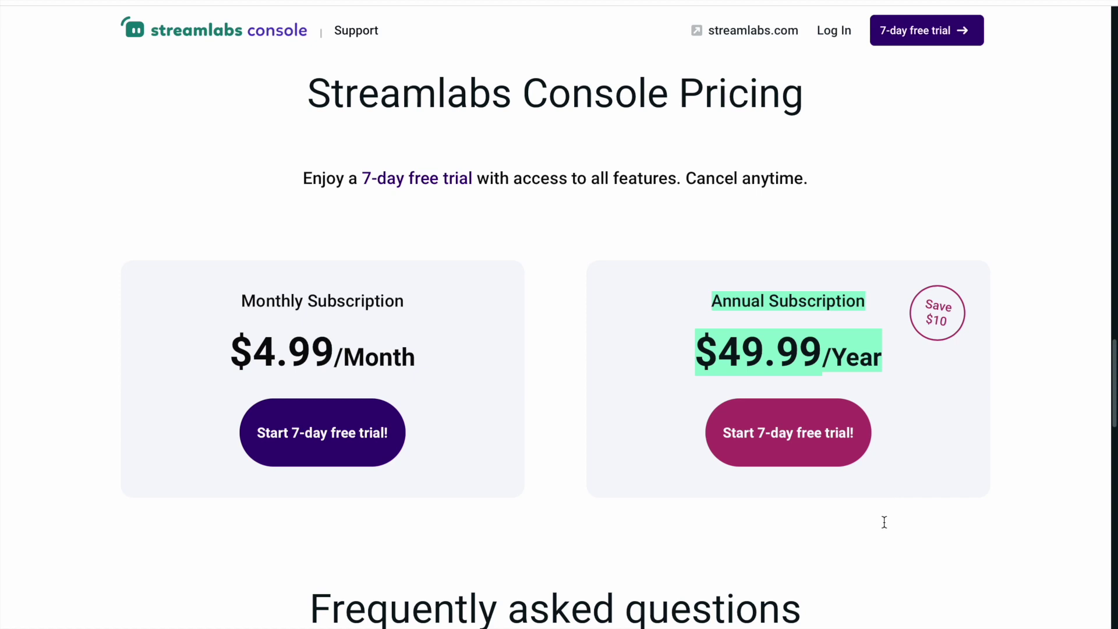
click(619, 235)
drag(620, 240, 1043, 460)
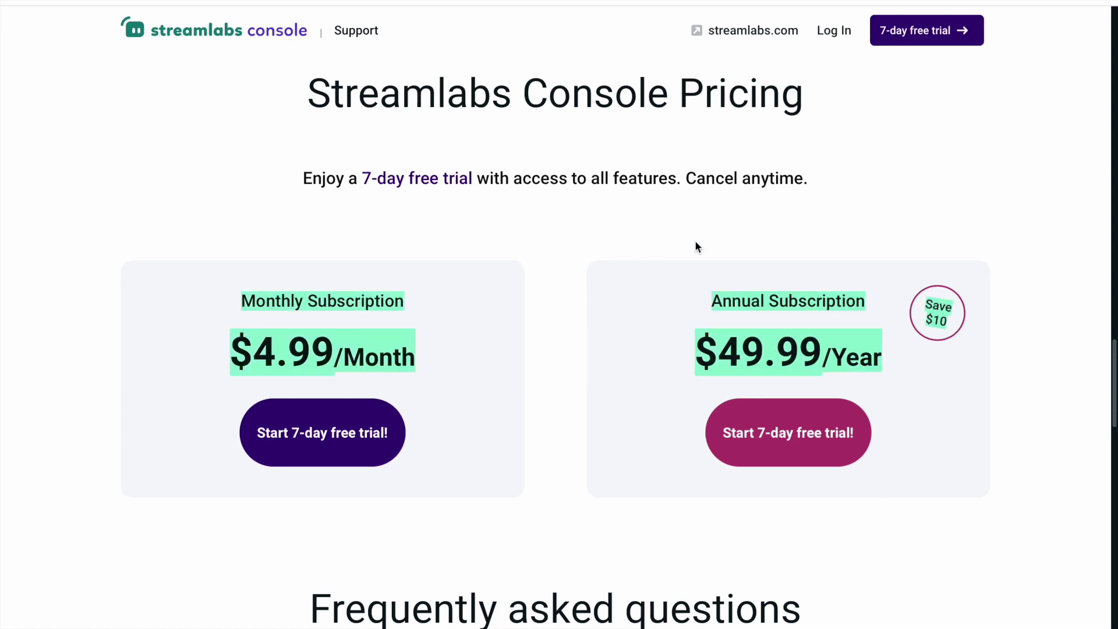
click(664, 232)
drag(664, 233, 983, 471)
drag(643, 240, 949, 486)
click(1014, 469)
drag(1014, 470, 715, 275)
drag(1005, 436, 704, 285)
click(654, 367)
scroll(655, 367, down, 5)
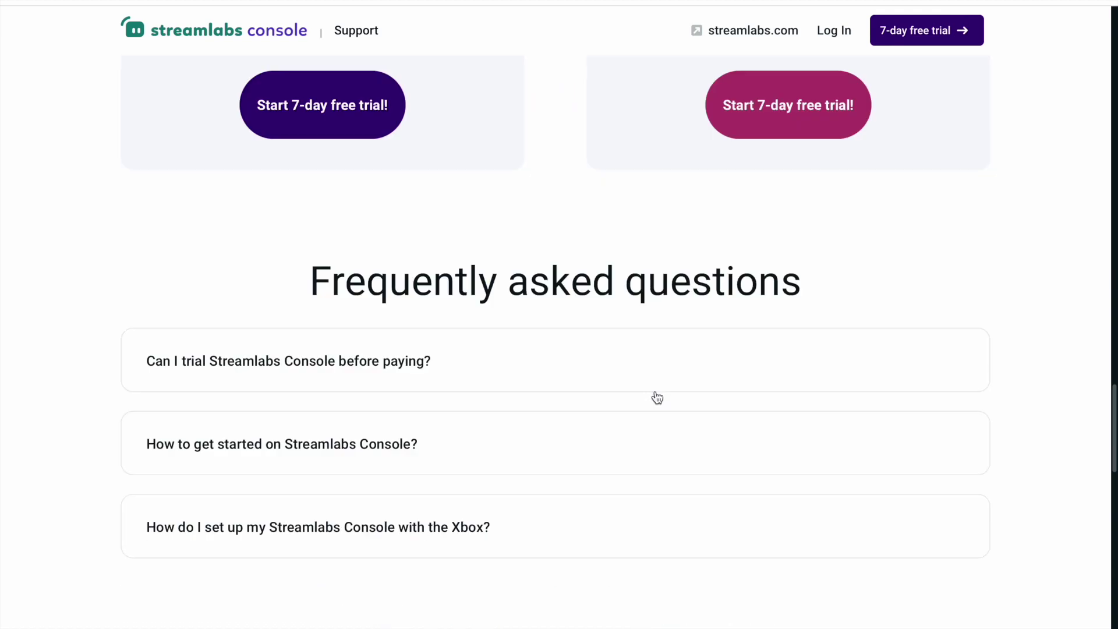
Expand and collapse the FAQ answers on free trials, getting started and Xbox setup.
scroll(657, 398, down, 1)
click(274, 332)
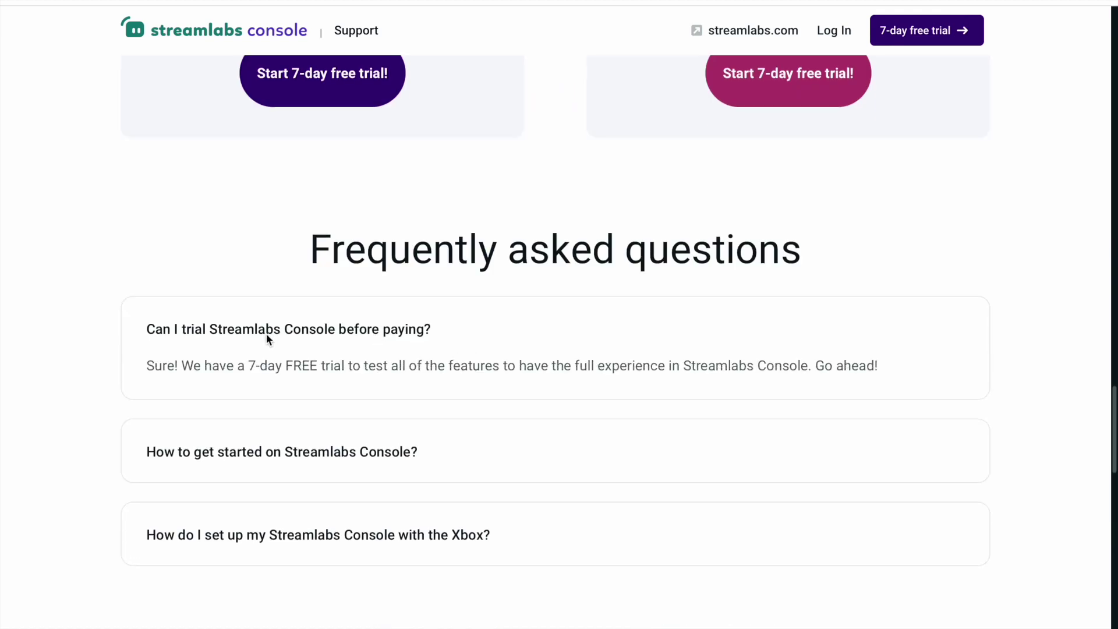
click(324, 331)
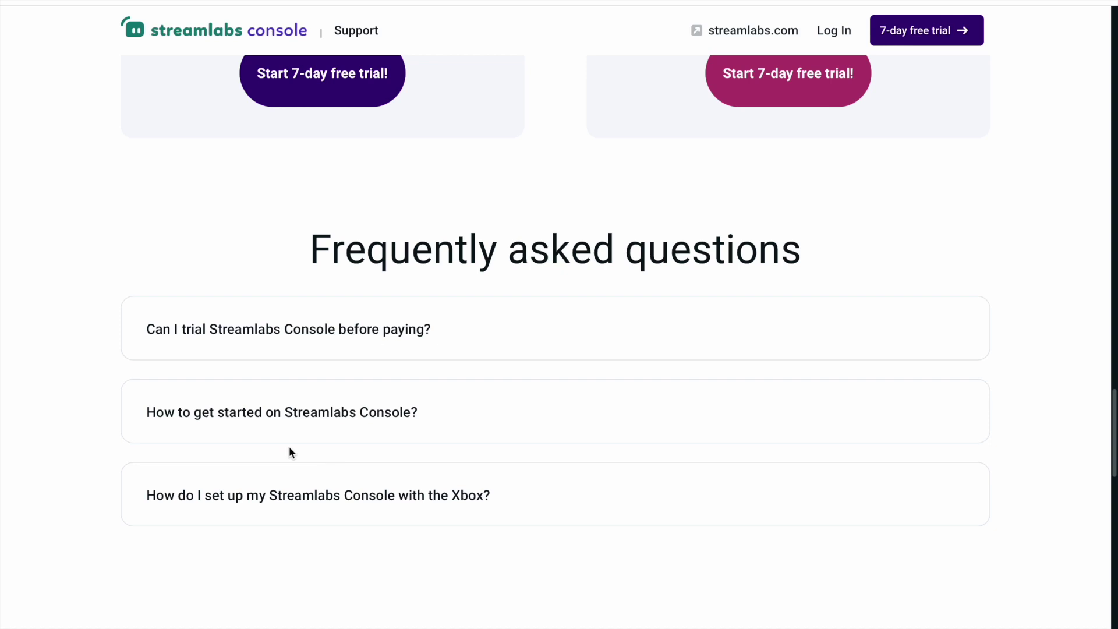
click(322, 429)
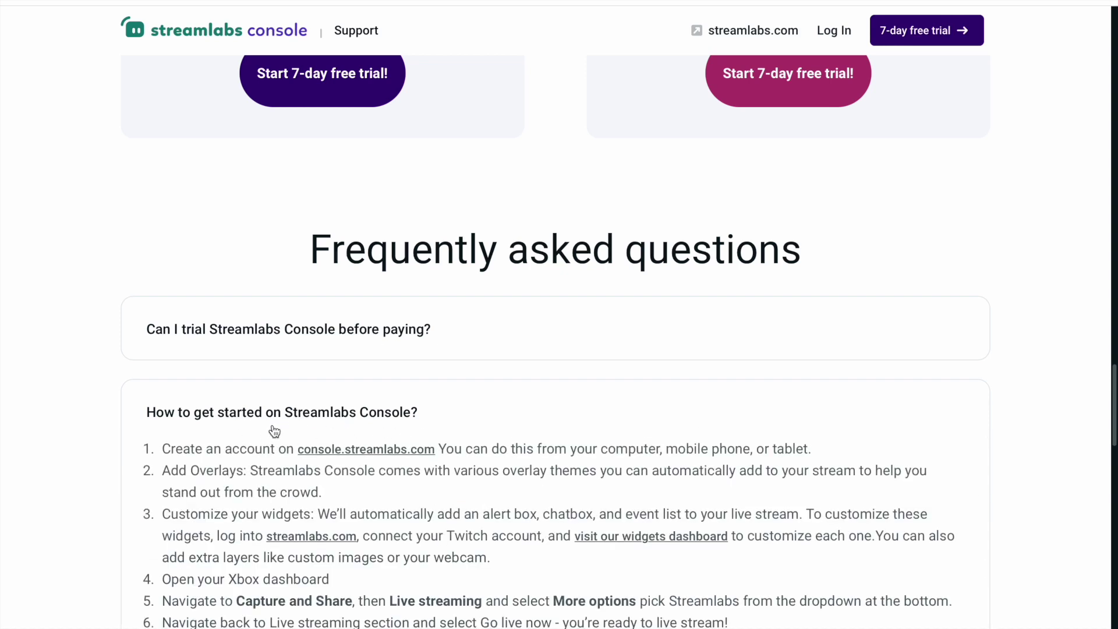
scroll(384, 474, down, 8)
scroll(295, 327, up, 5)
click(285, 247)
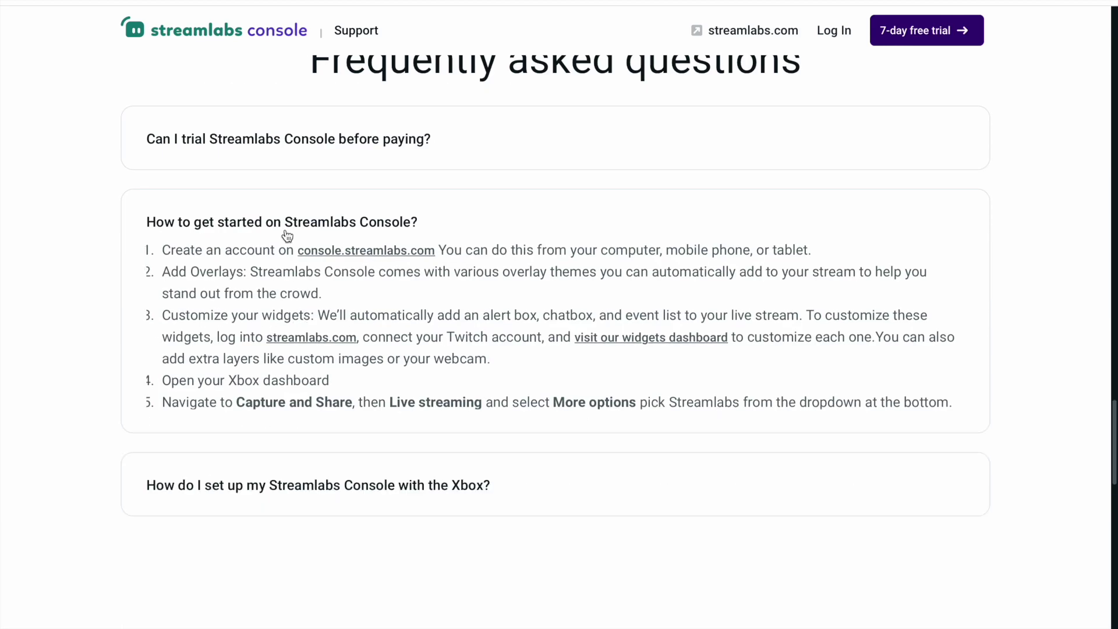
click(274, 309)
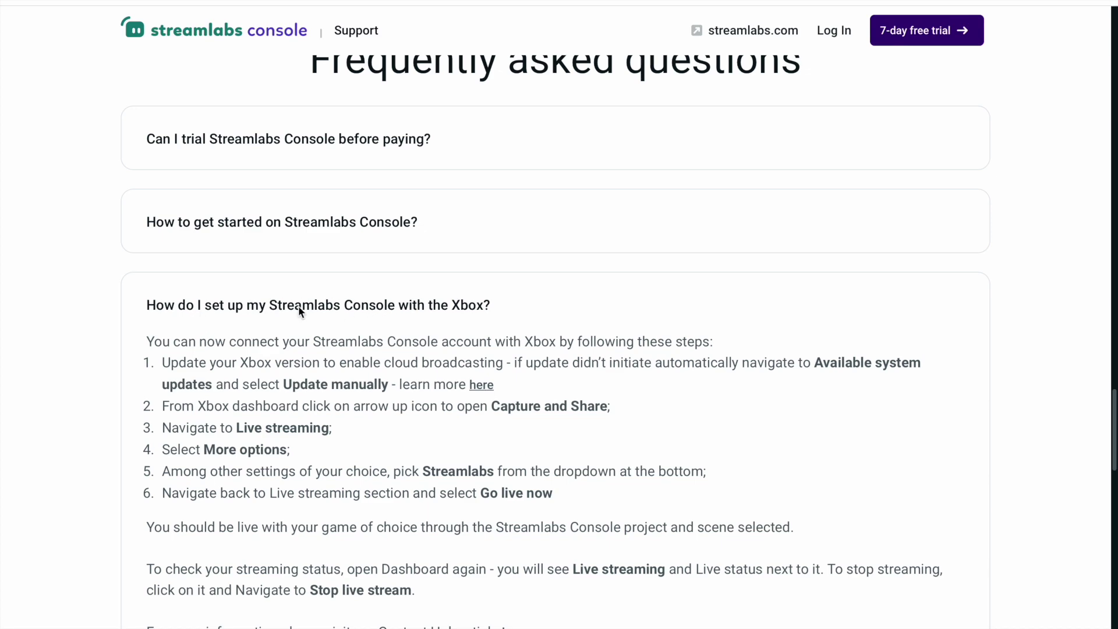
click(298, 306)
Scroll back up to the Create a Personalized Layout section.
scroll(453, 428, down, 5)
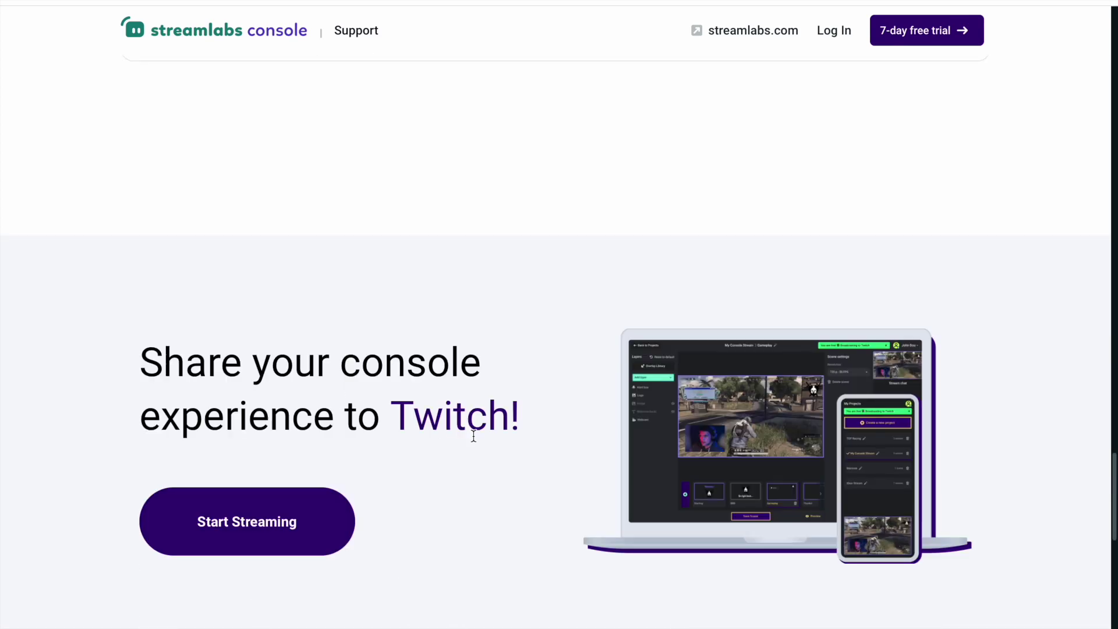
scroll(473, 437, down, 6)
scroll(475, 431, up, 15)
scroll(475, 434, up, 15)
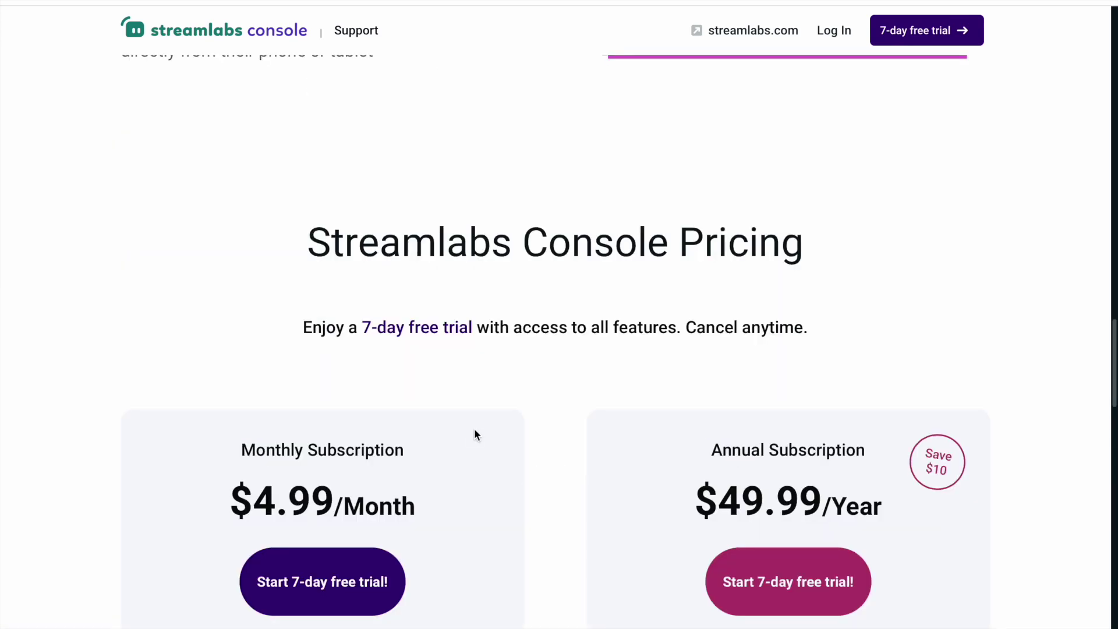
scroll(475, 434, up, 2)
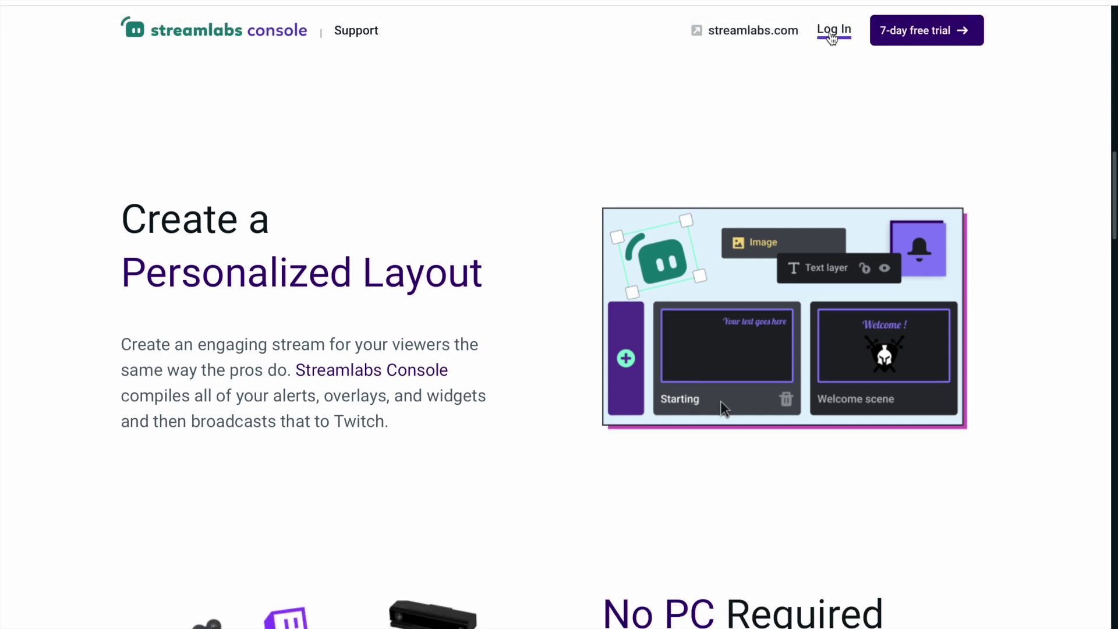
Log in and open the test1 project's scene editor, allowing camera and microphone access.
click(831, 33)
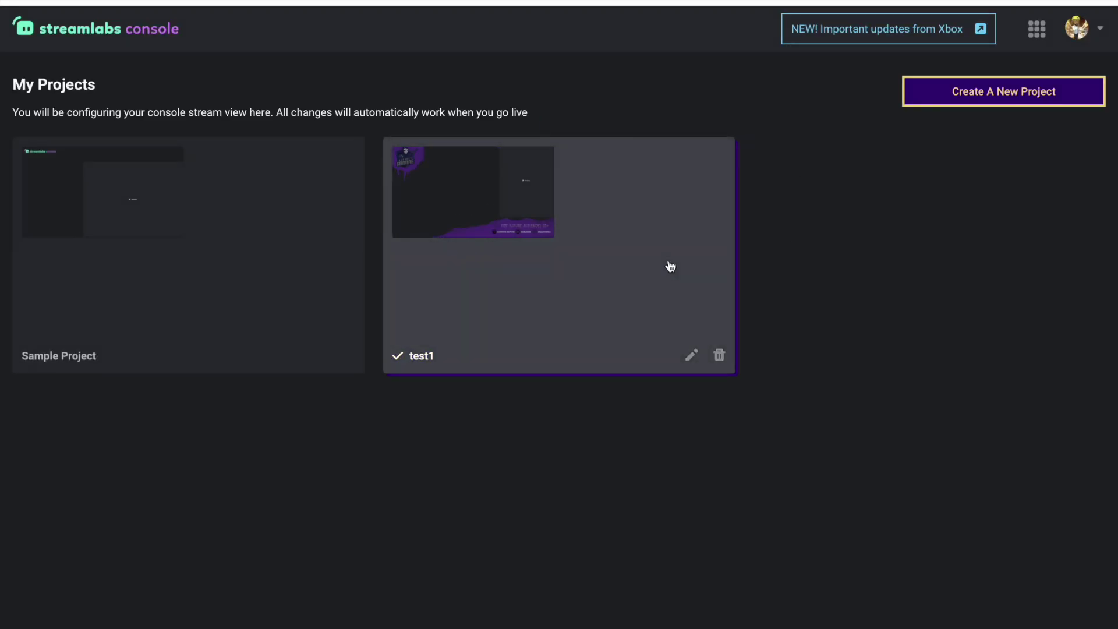
click(667, 266)
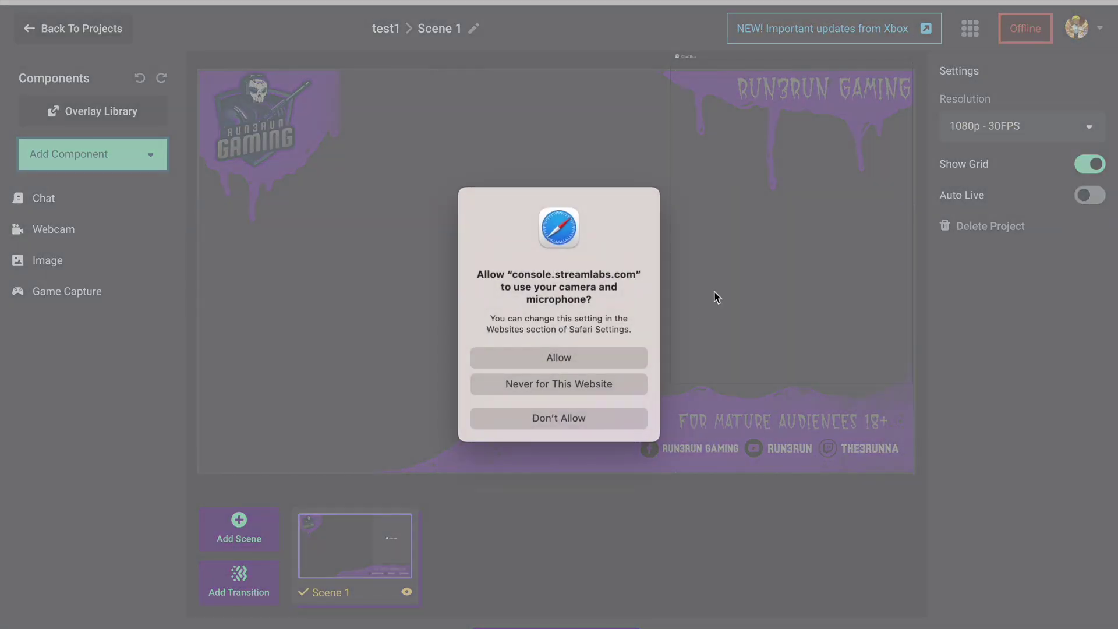
click(602, 359)
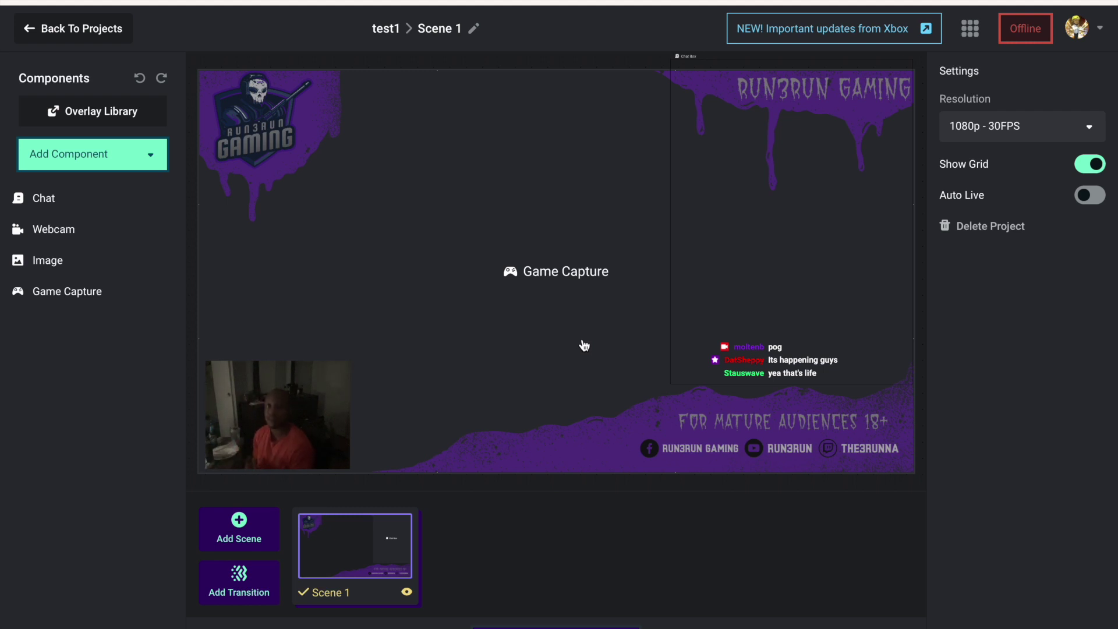
Hide the Webcam in Scene 1 and save the changes when returning to My Projects.
click(271, 415)
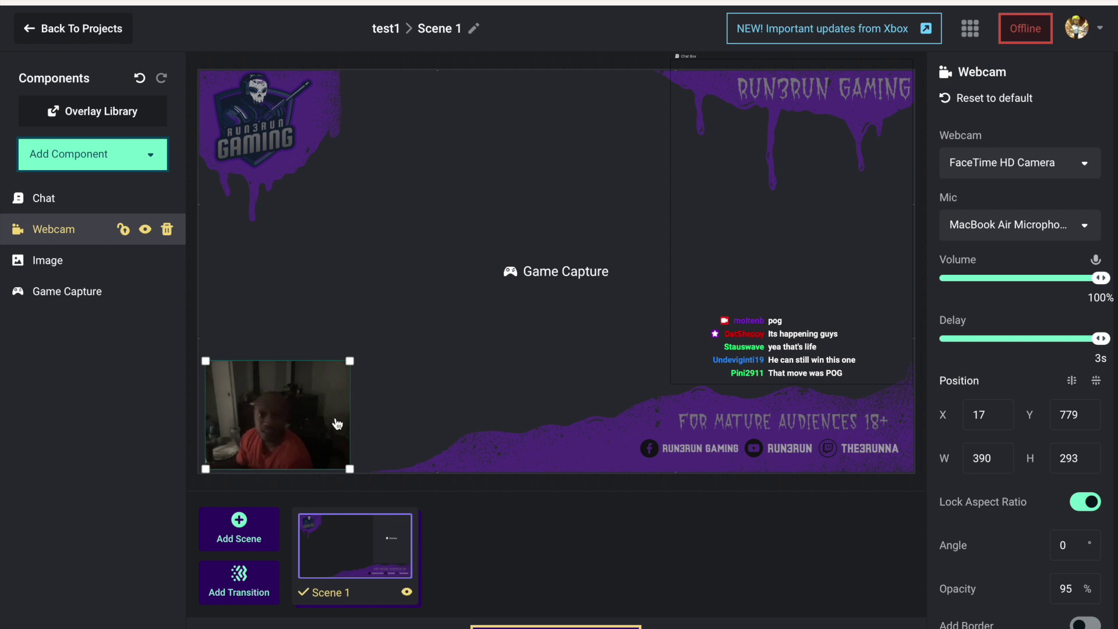
click(148, 232)
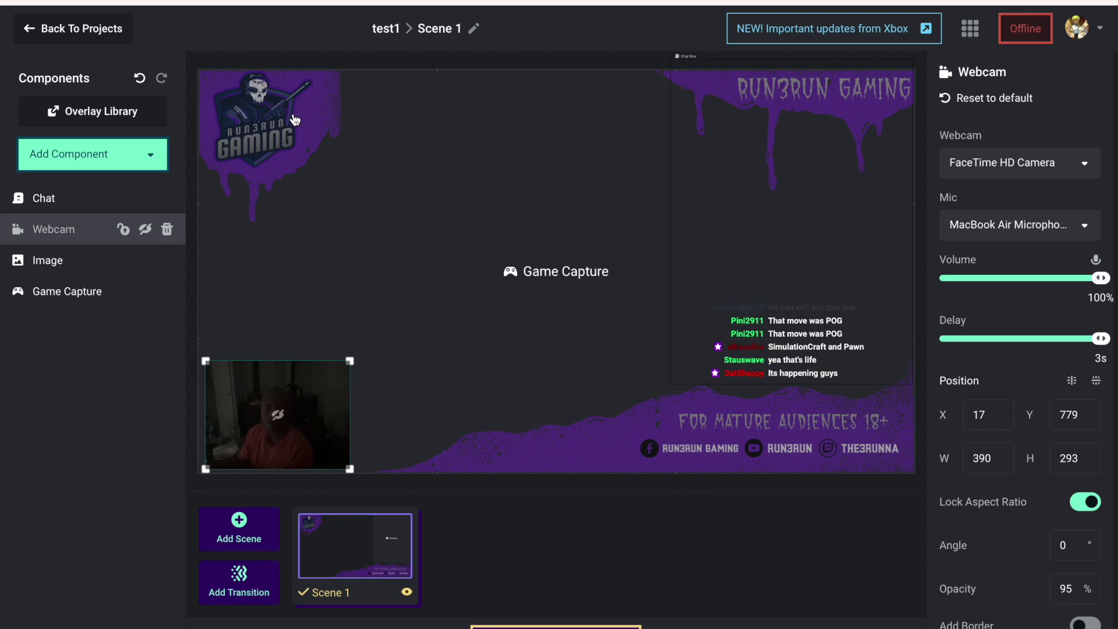
click(63, 41)
click(667, 386)
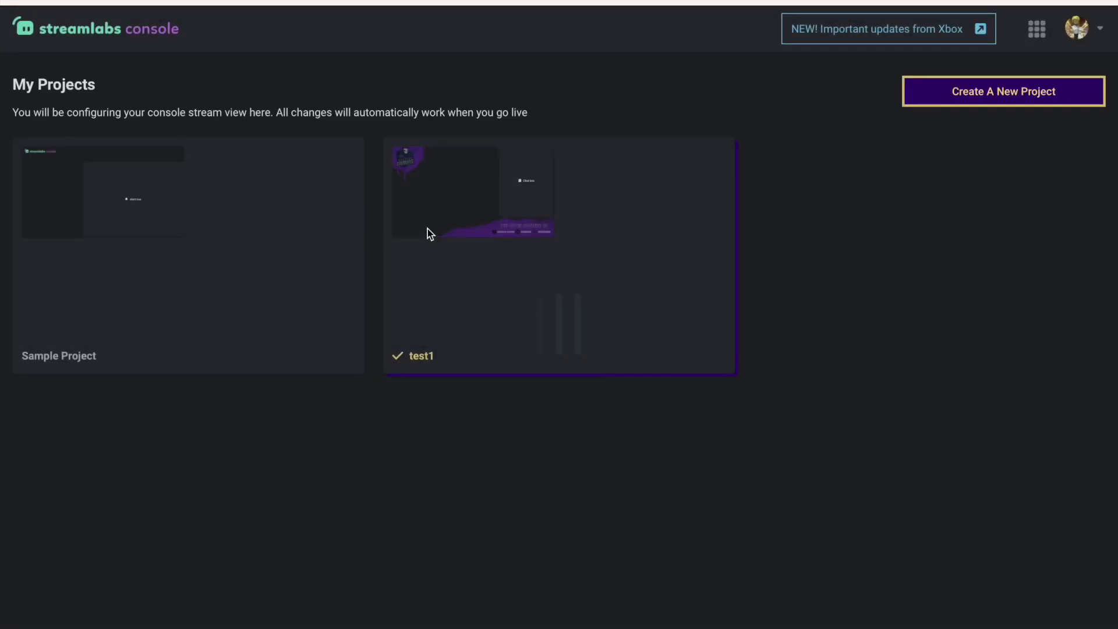
Create and save a new project named test2 at 720p - 30FPS resolution.
click(1034, 93)
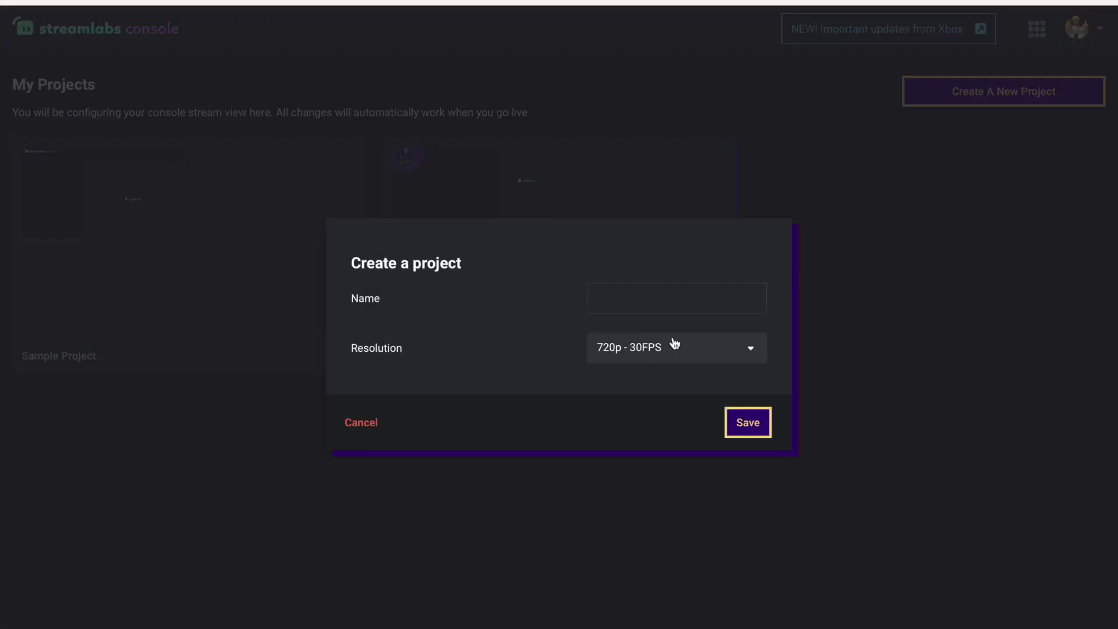
click(687, 310)
text(test2)
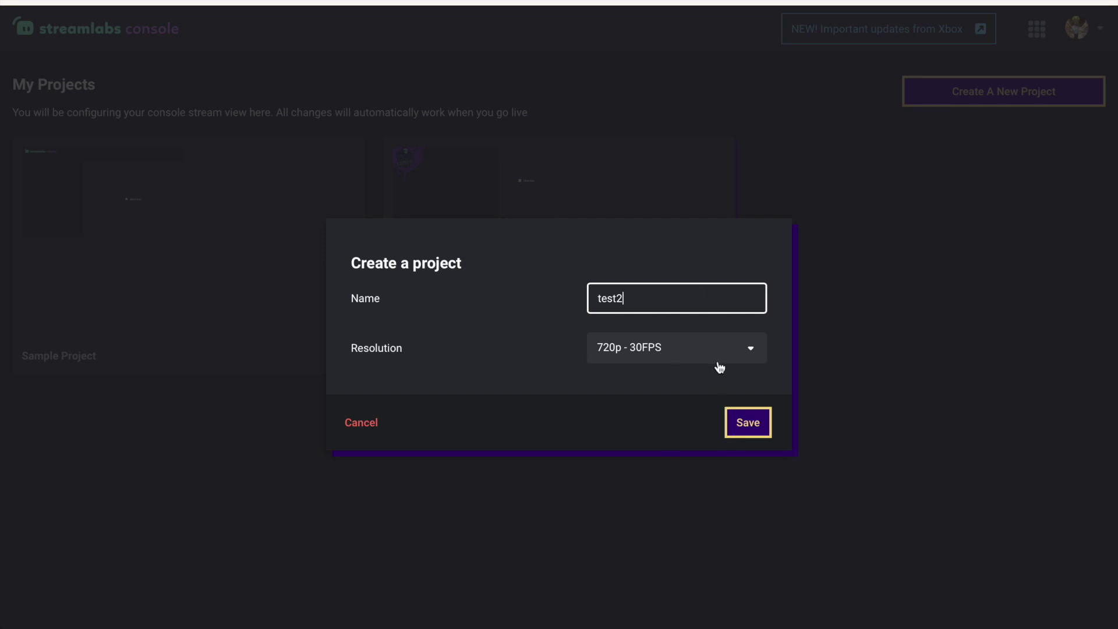
click(722, 359)
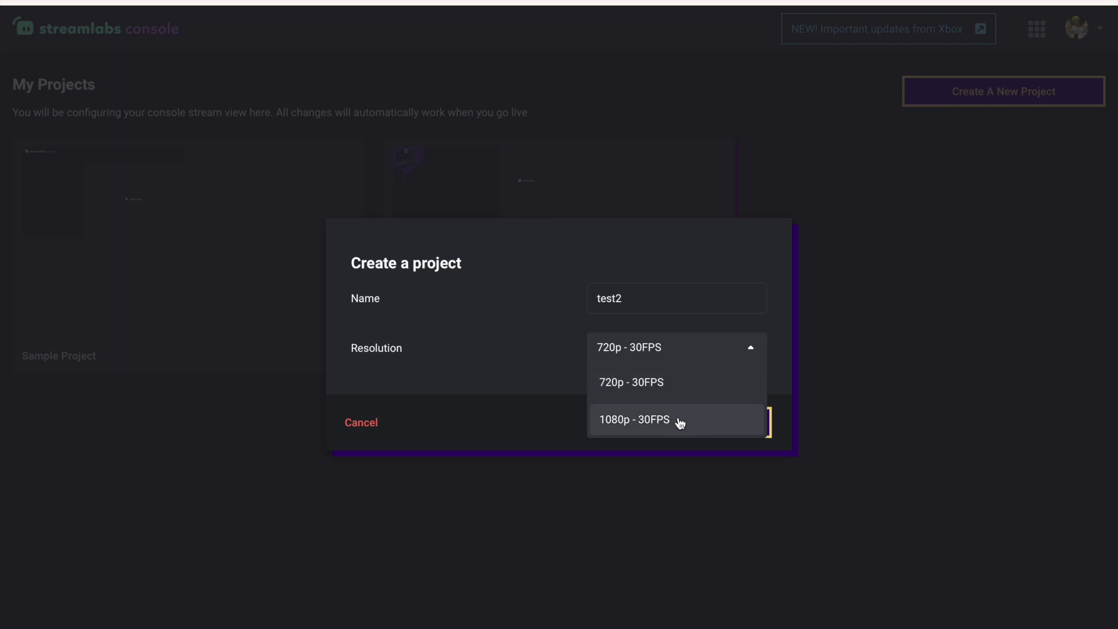
click(803, 369)
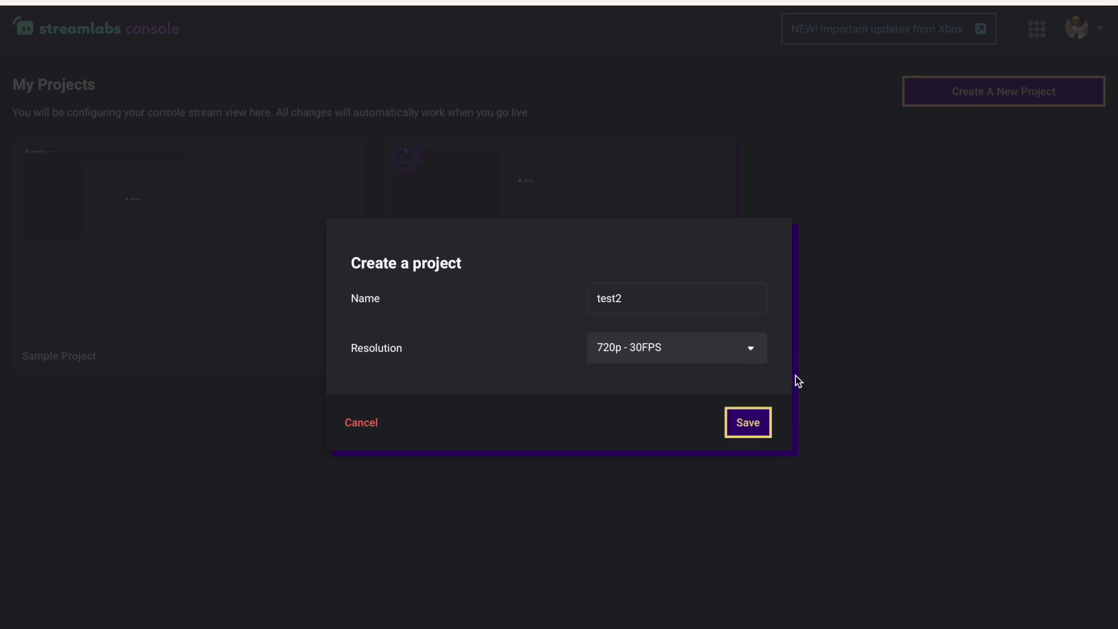
click(747, 356)
click(759, 389)
click(761, 420)
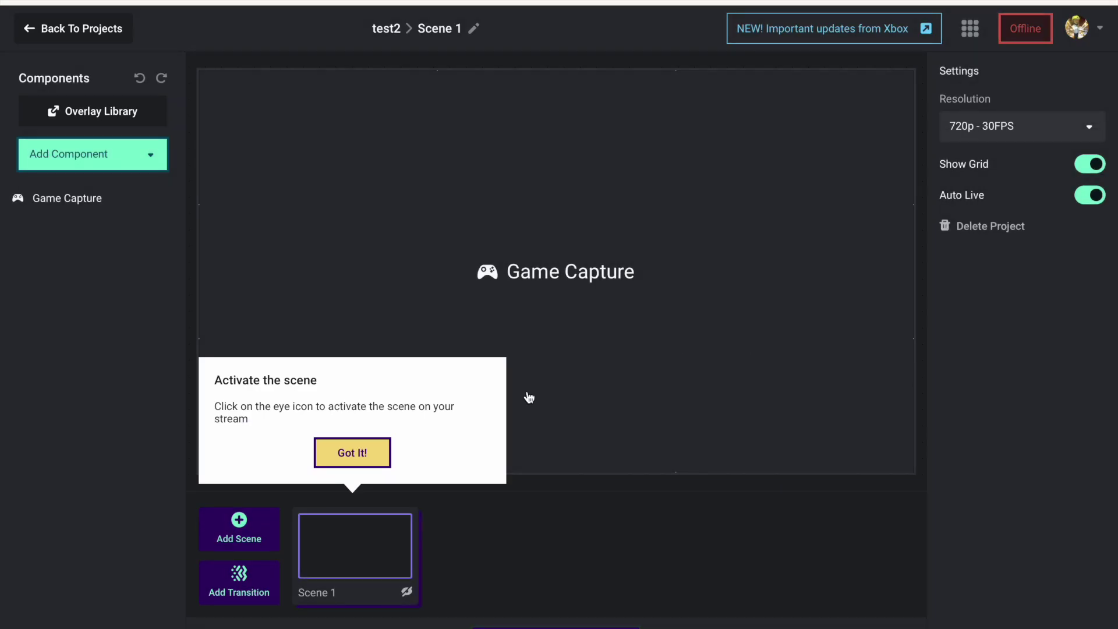
Dismiss the tip, keep test2 at 720p - 30FPS, and switch off Auto Live.
click(373, 458)
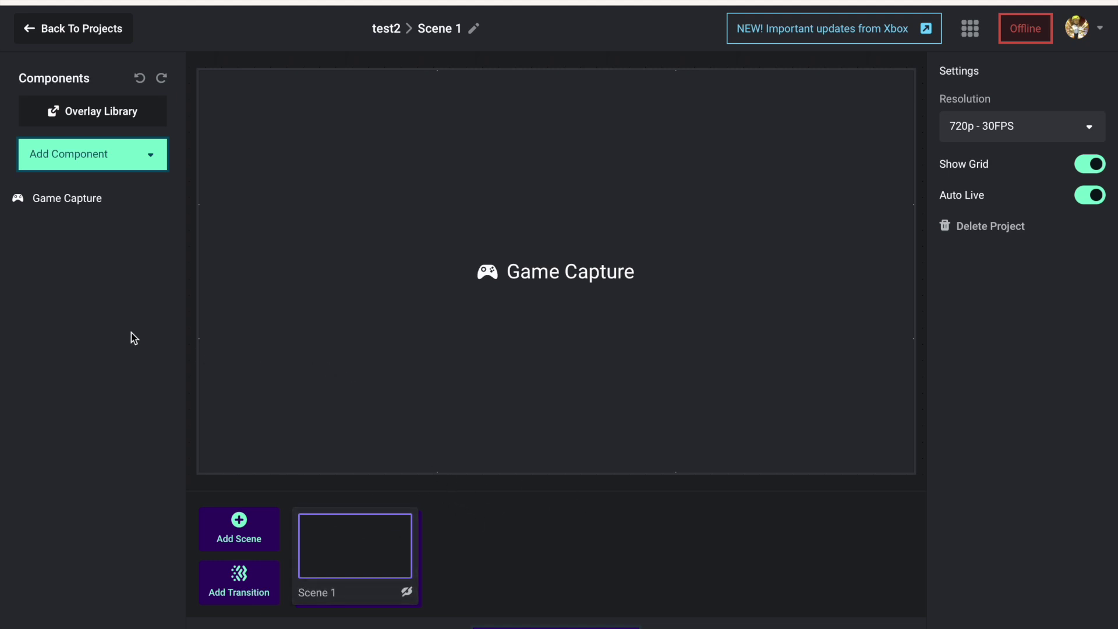
click(1038, 133)
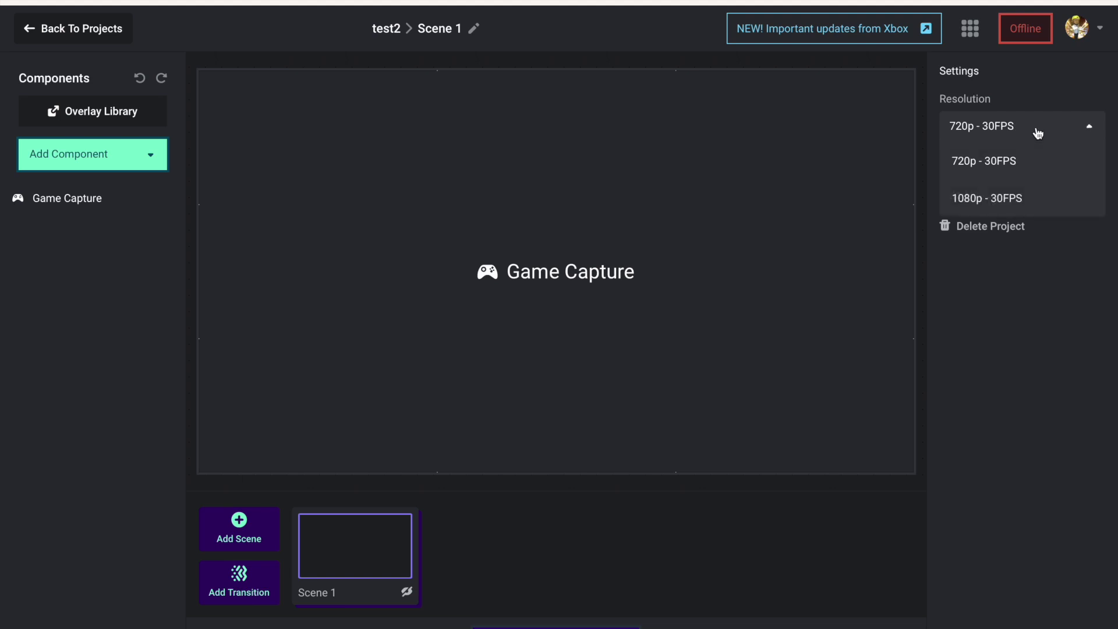
click(1002, 166)
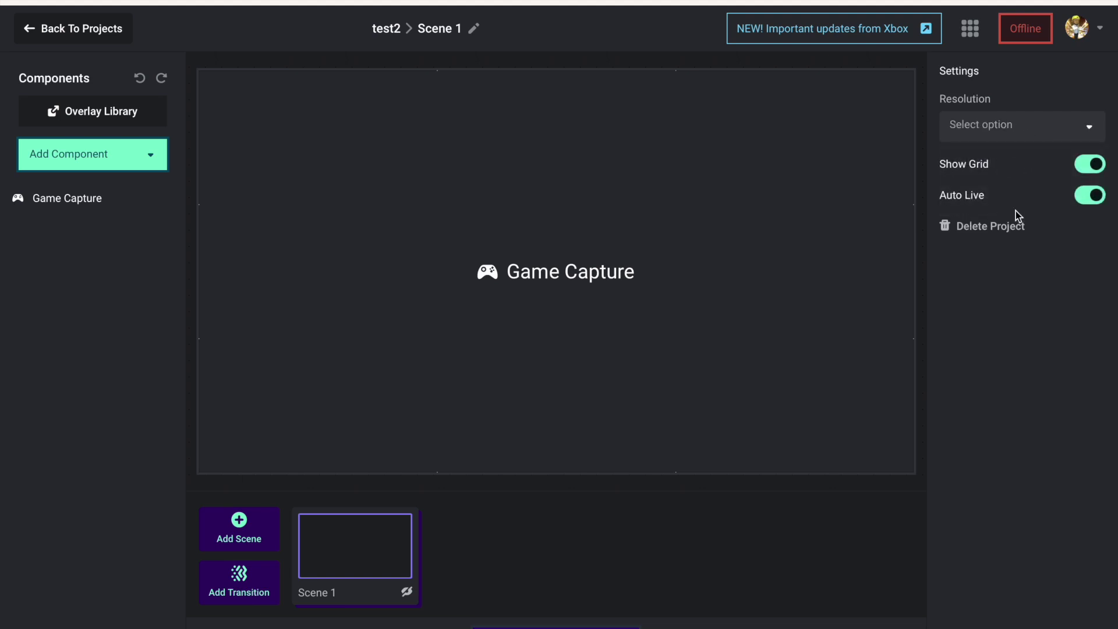
click(1095, 198)
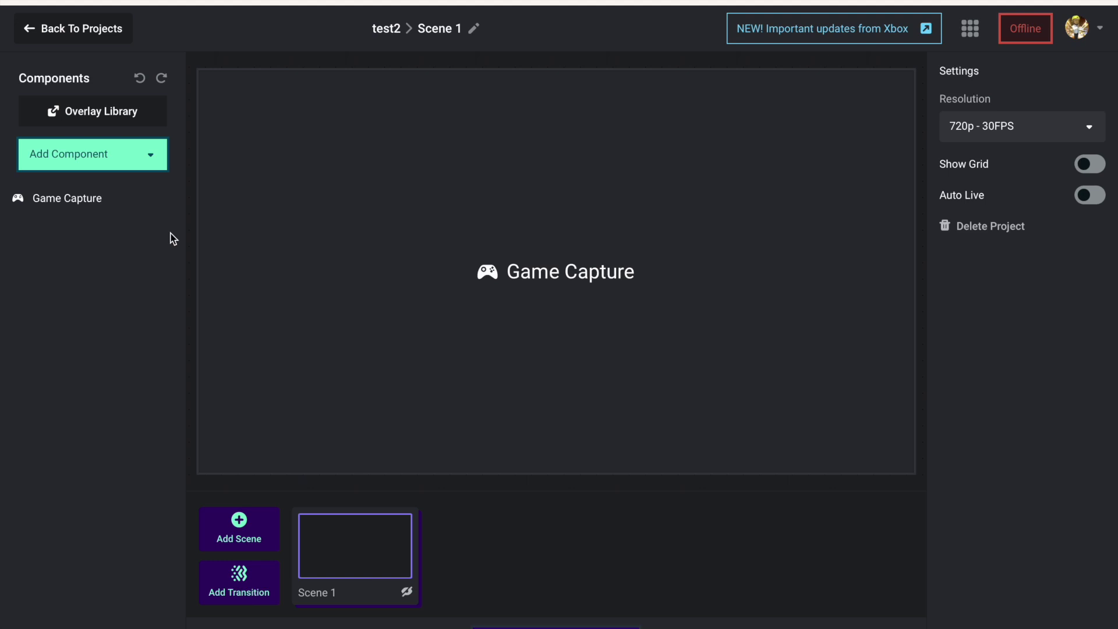
Browse the Add Component list of available component types.
click(125, 152)
click(120, 501)
click(145, 166)
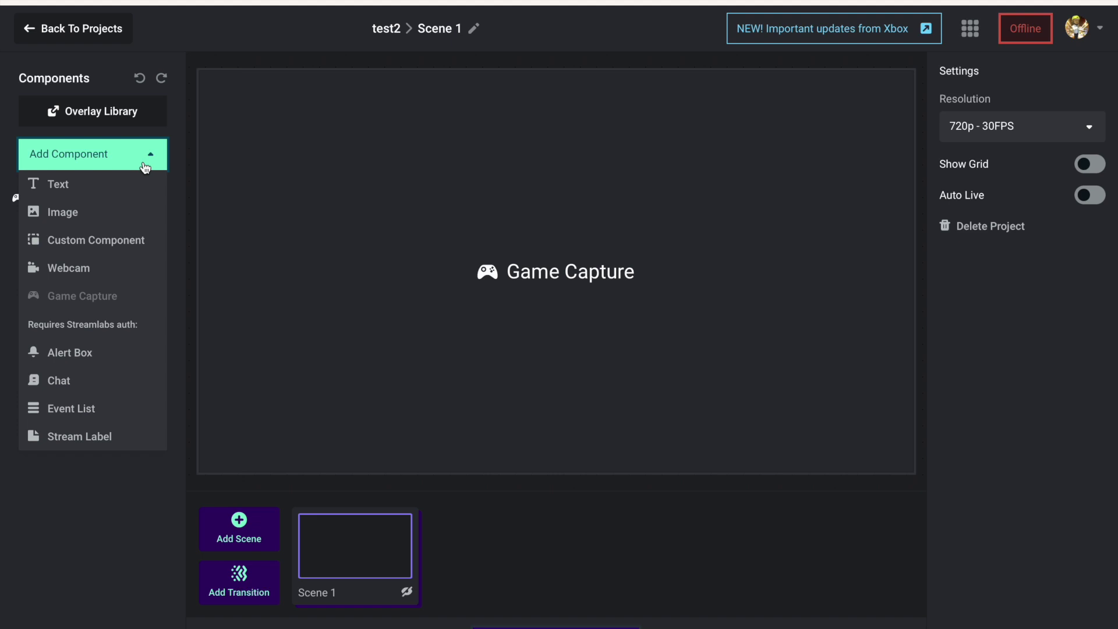
mouse_move(684, 12)
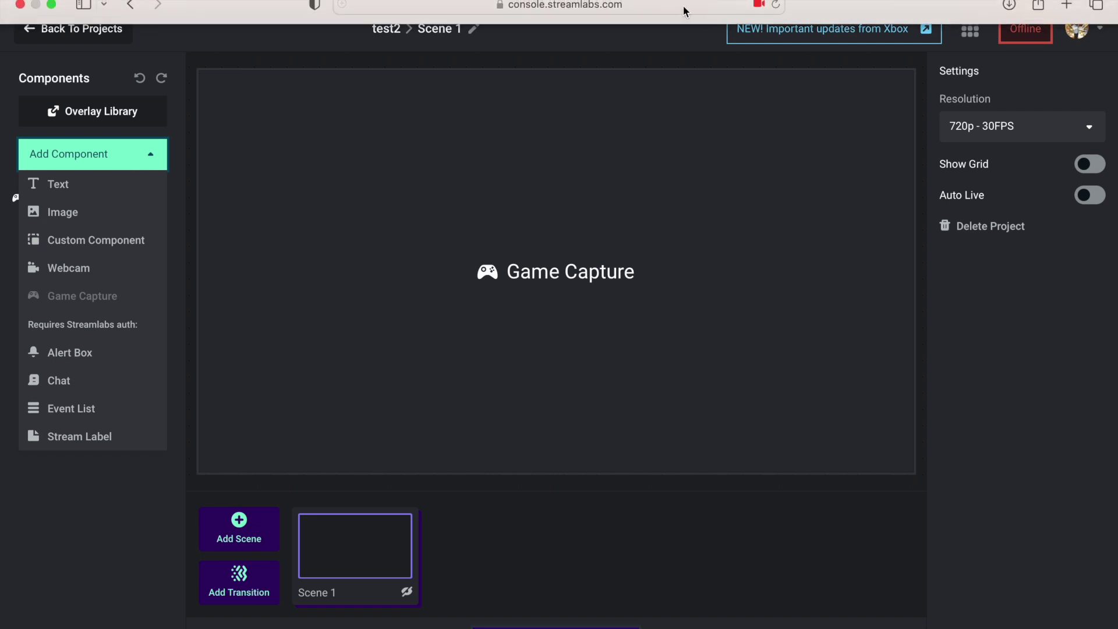
In a new Safari tab, type placeit and load placeit.net.
click(1067, 5)
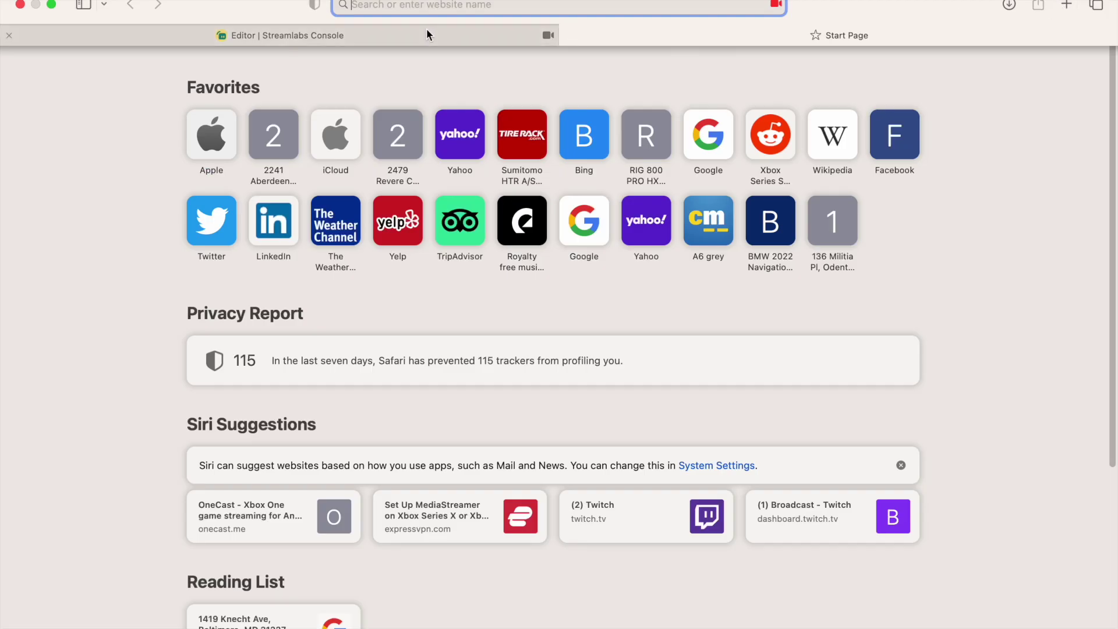
text(o)
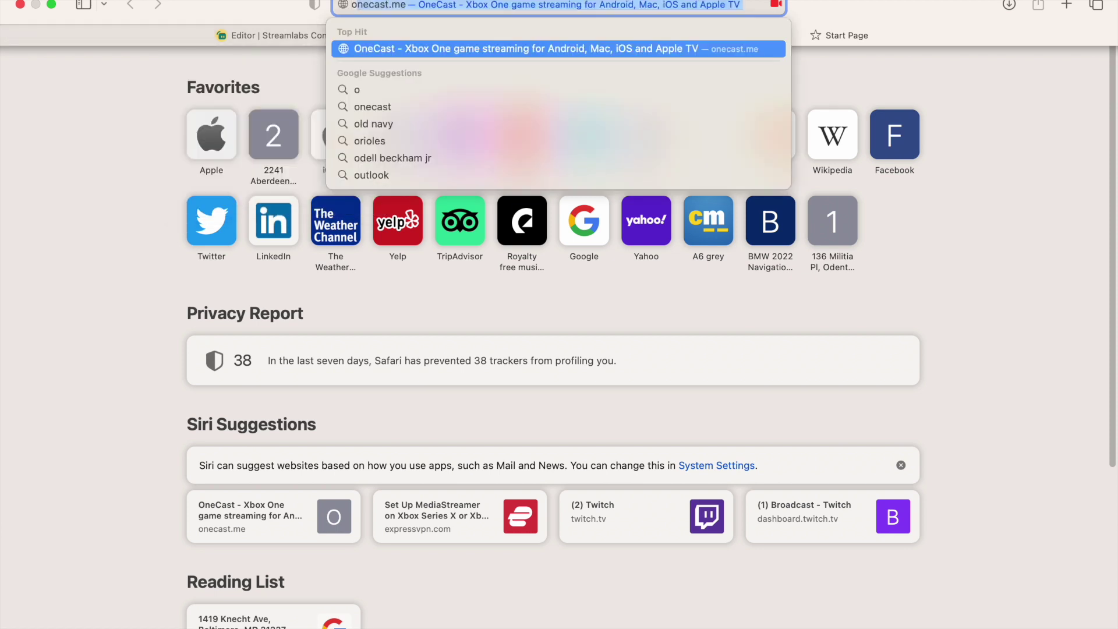
key(BackSpace)
key(BackSpace)
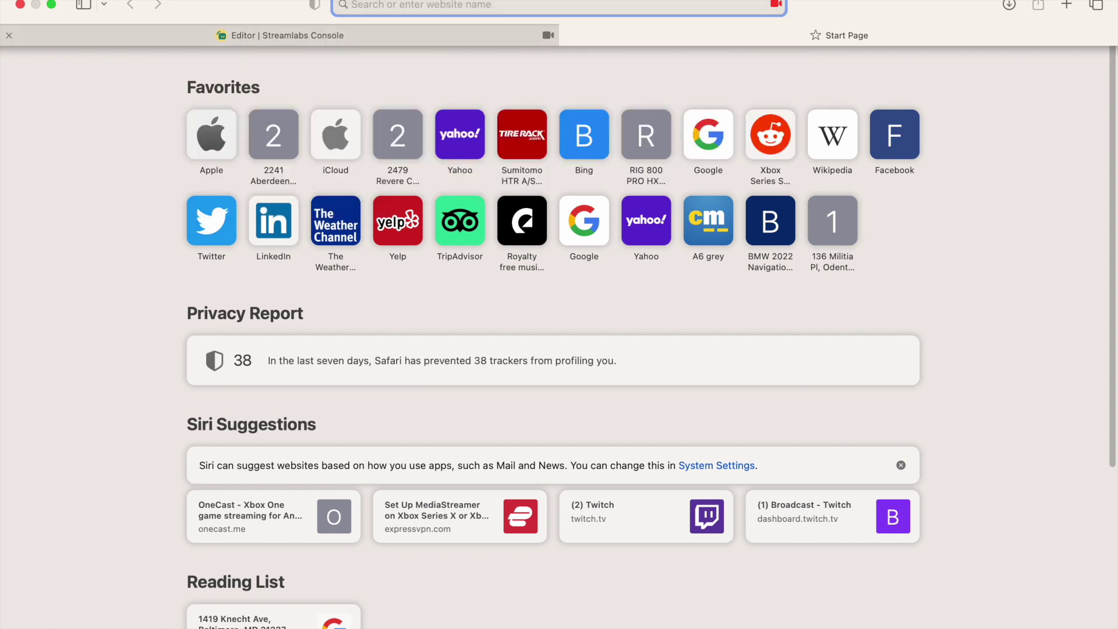
text(plCW)
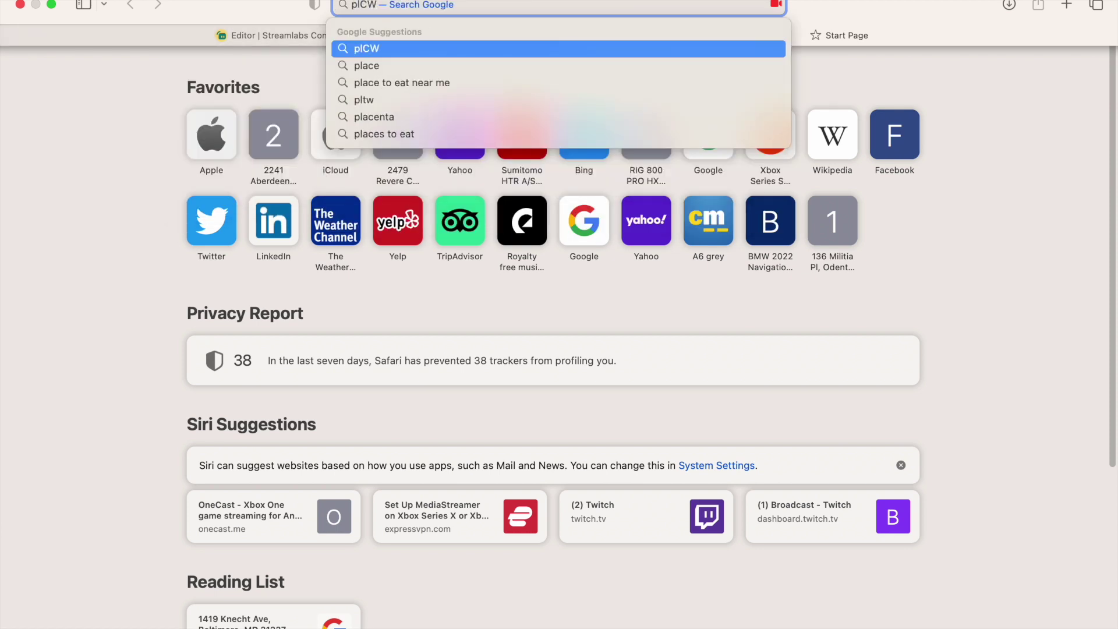
key(BackSpace)
key(BackSpace)
key(BackSpace)
text(LACE)
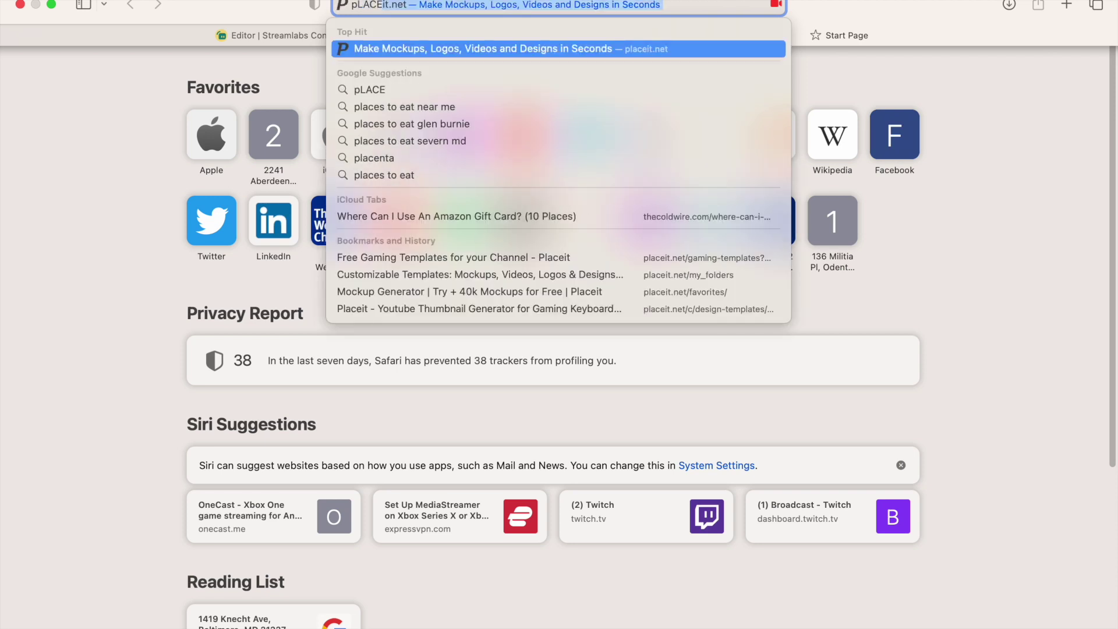
key(Return)
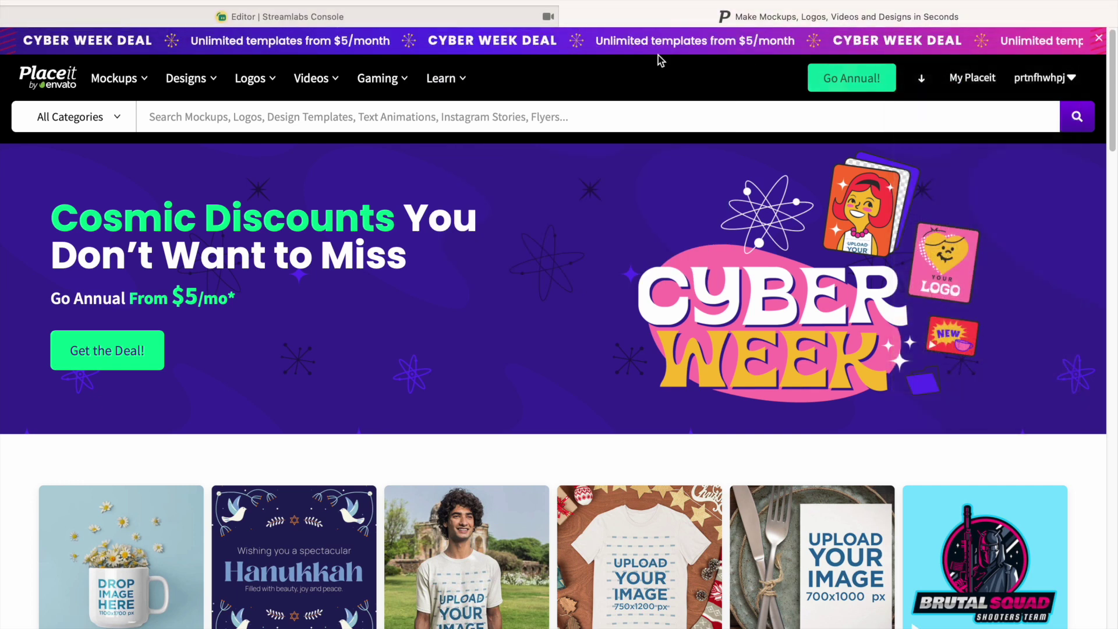
Open Gaming > Twitch Templates > Twitch Overlays from Placeit's menu.
mouse_move(374, 83)
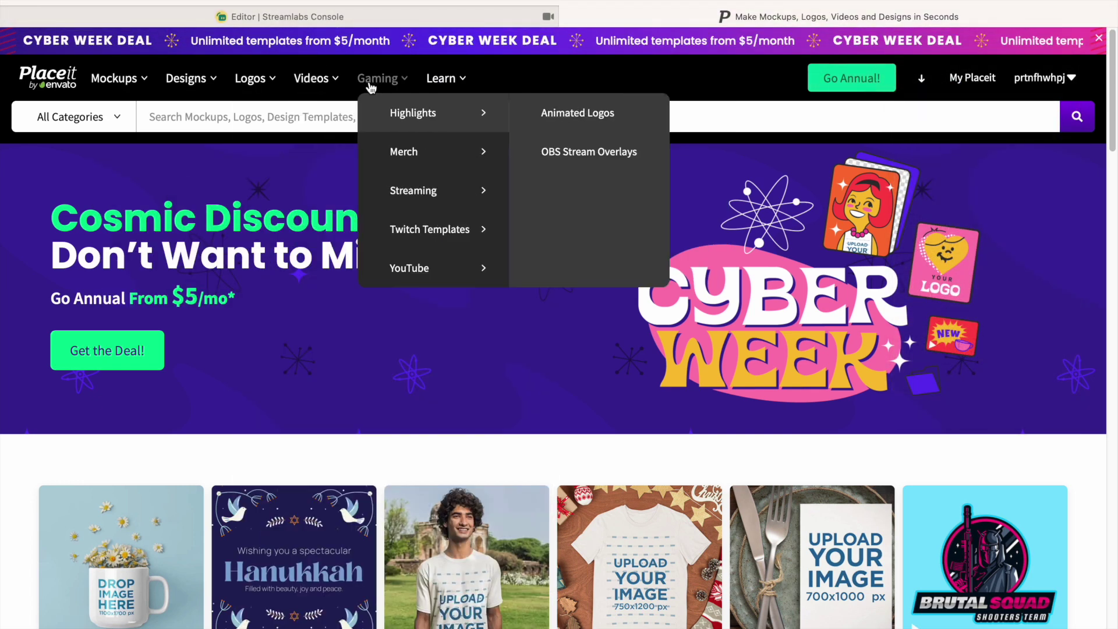
mouse_move(404, 168)
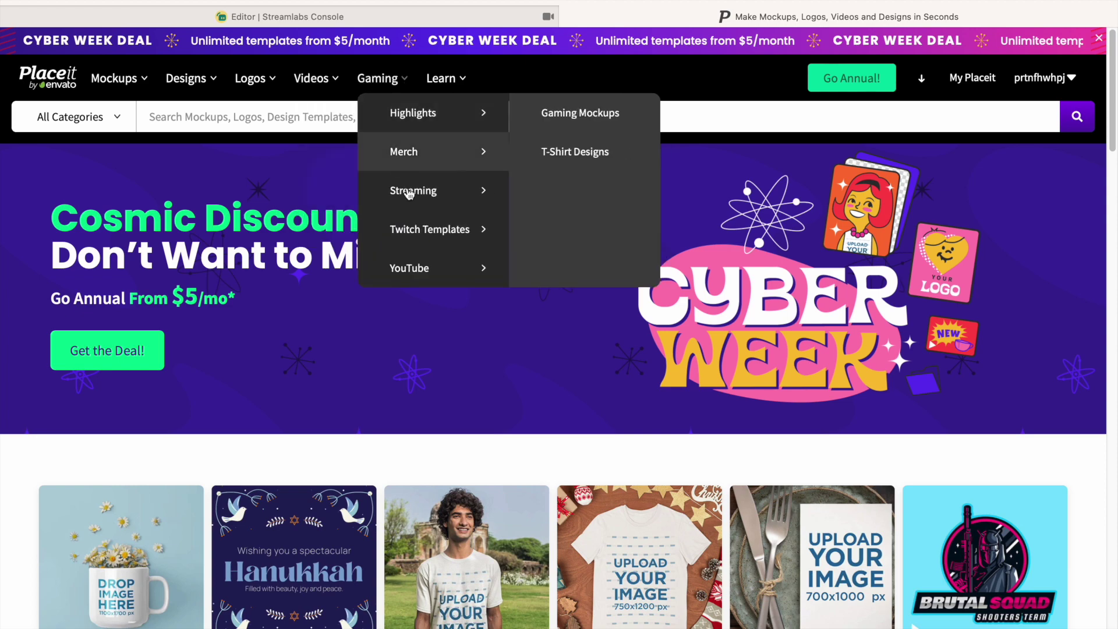
mouse_move(462, 267)
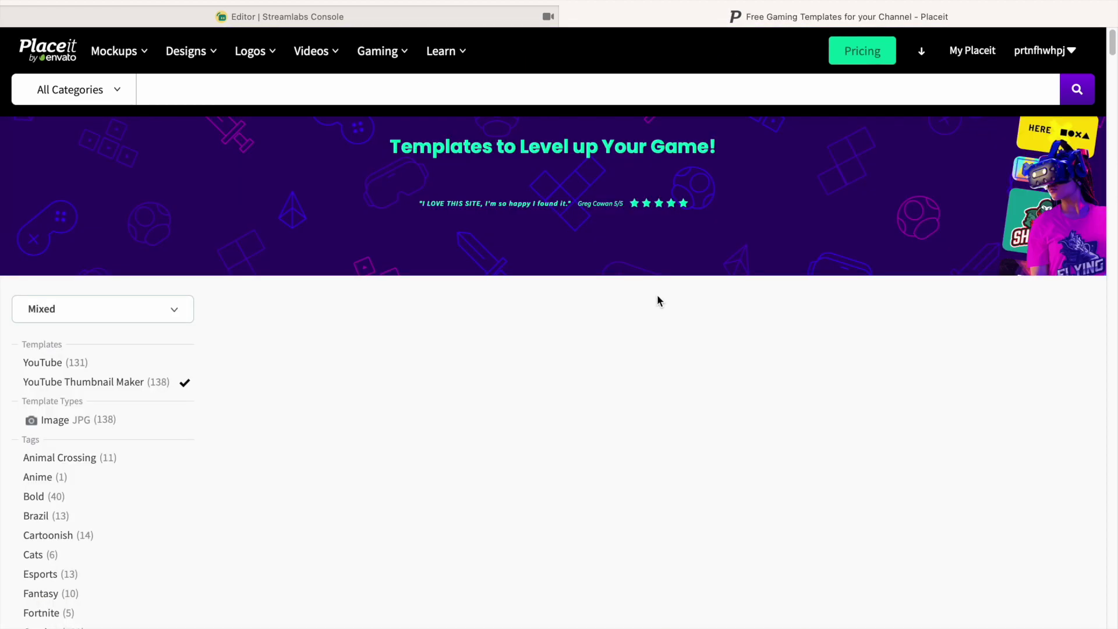
scroll(700, 424, down, 20)
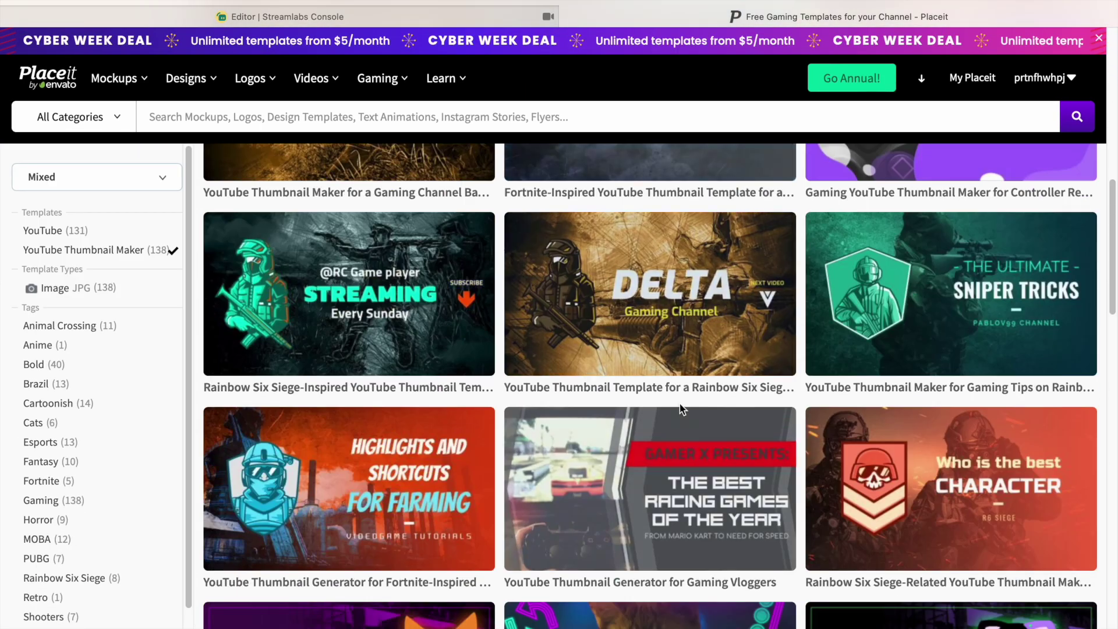
scroll(659, 382, up, 15)
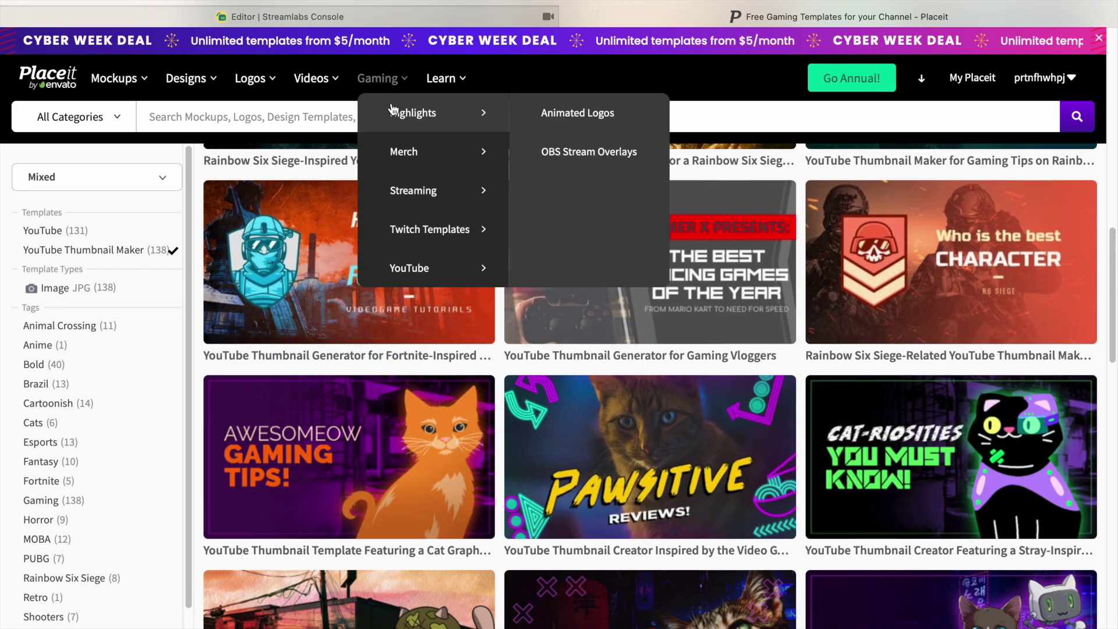
mouse_move(460, 233)
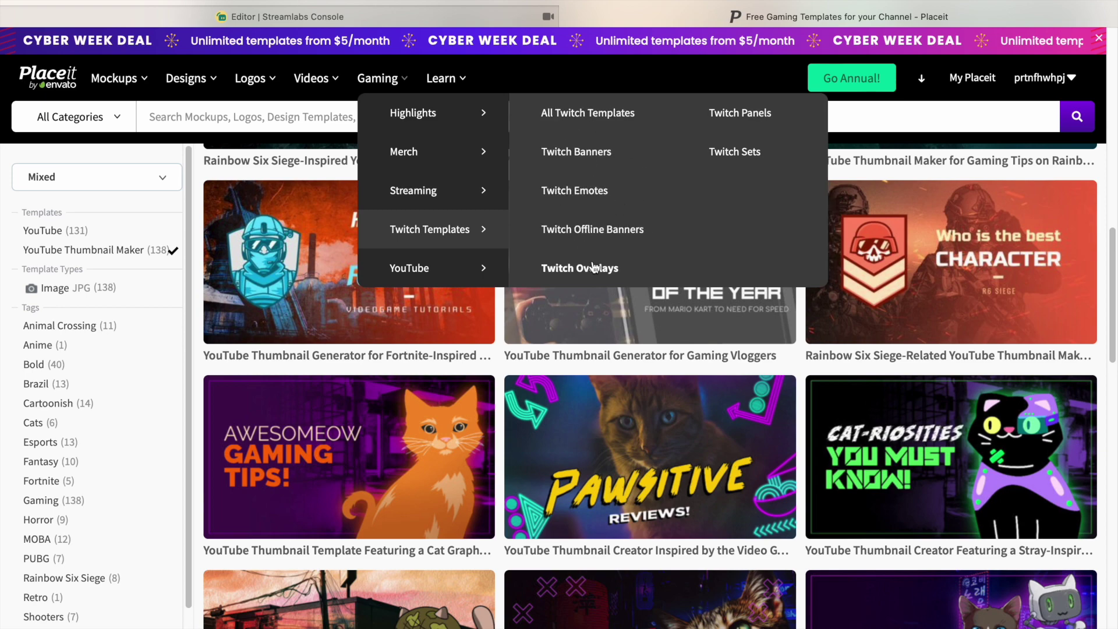
click(621, 261)
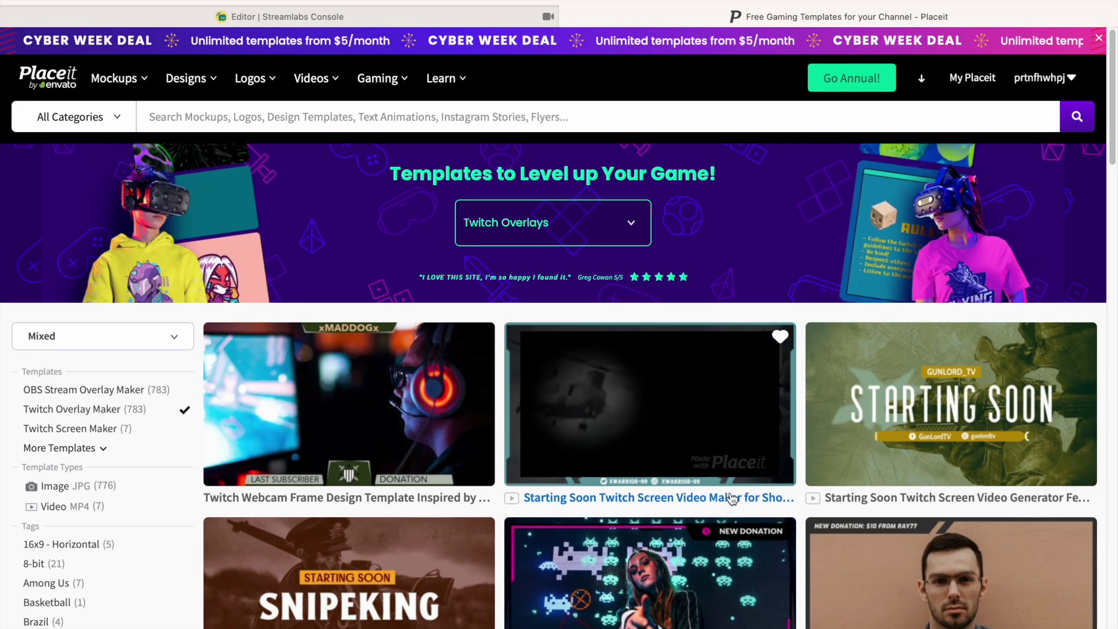
Scroll through the Twitch overlay templates gallery.
scroll(730, 488, down, 2)
scroll(729, 488, down, 2)
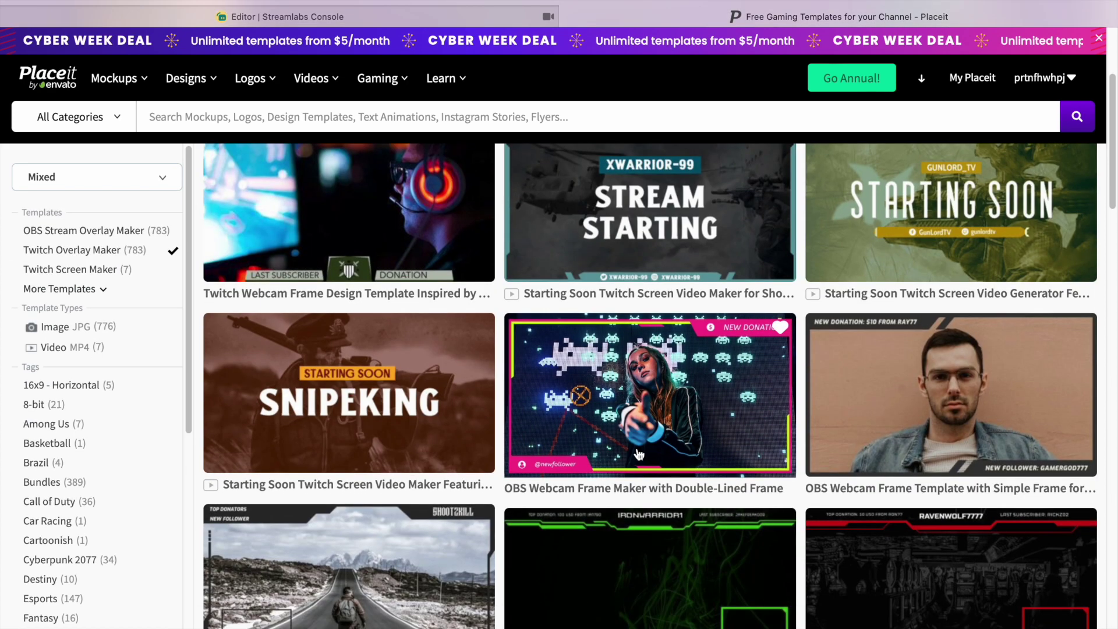
scroll(657, 375, down, 6)
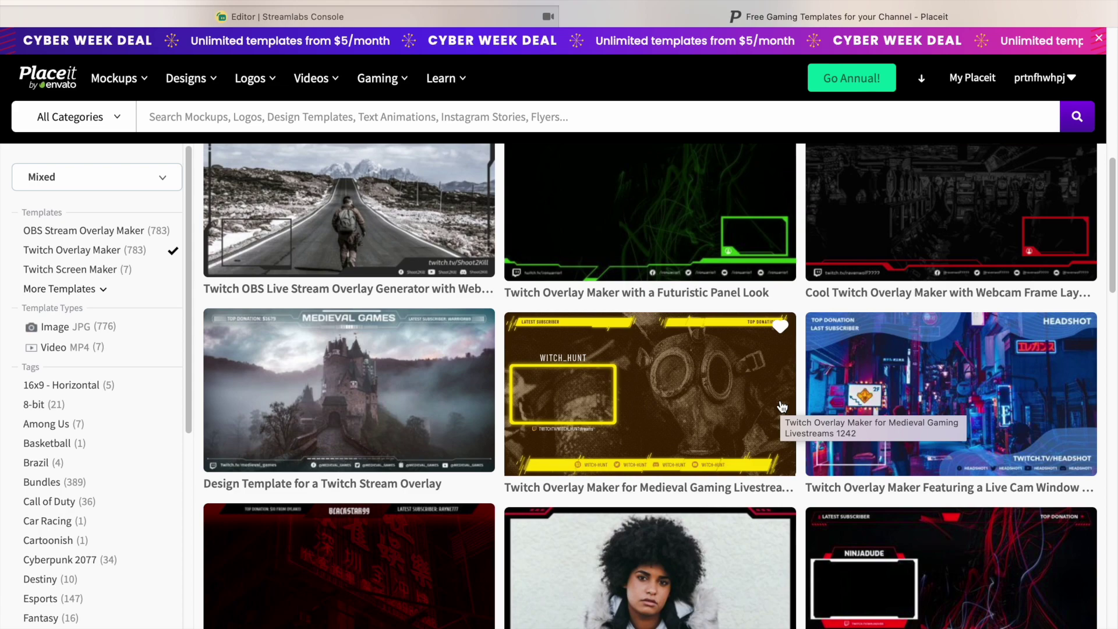
scroll(757, 409, down, 10)
scroll(704, 411, up, 12)
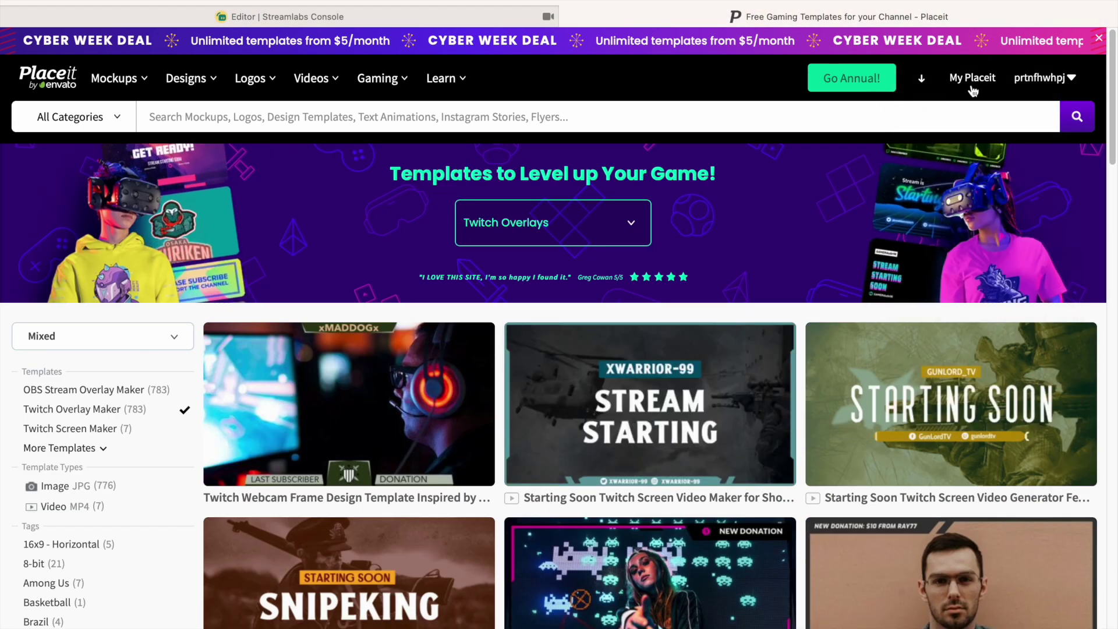
Open the YT folder among the saved template folders.
mouse_move(971, 80)
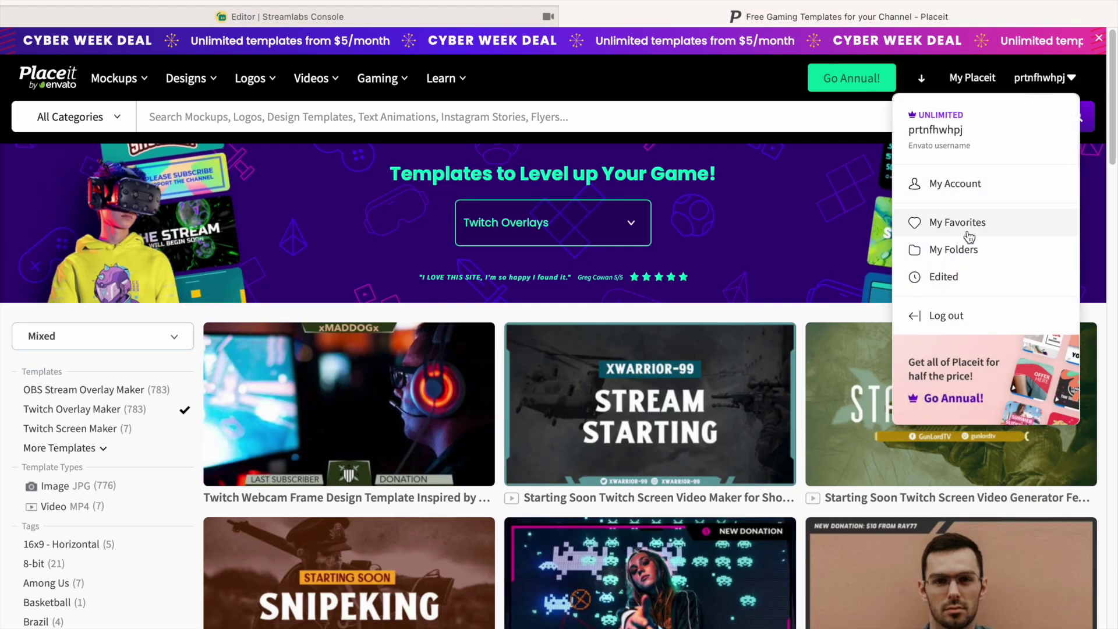
click(955, 250)
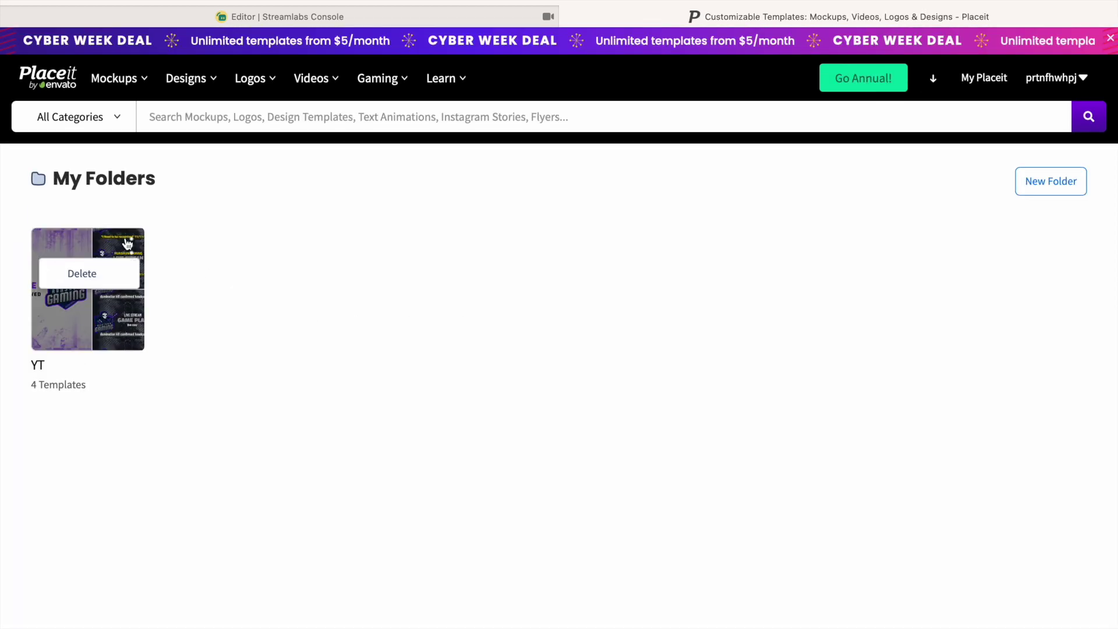
click(131, 279)
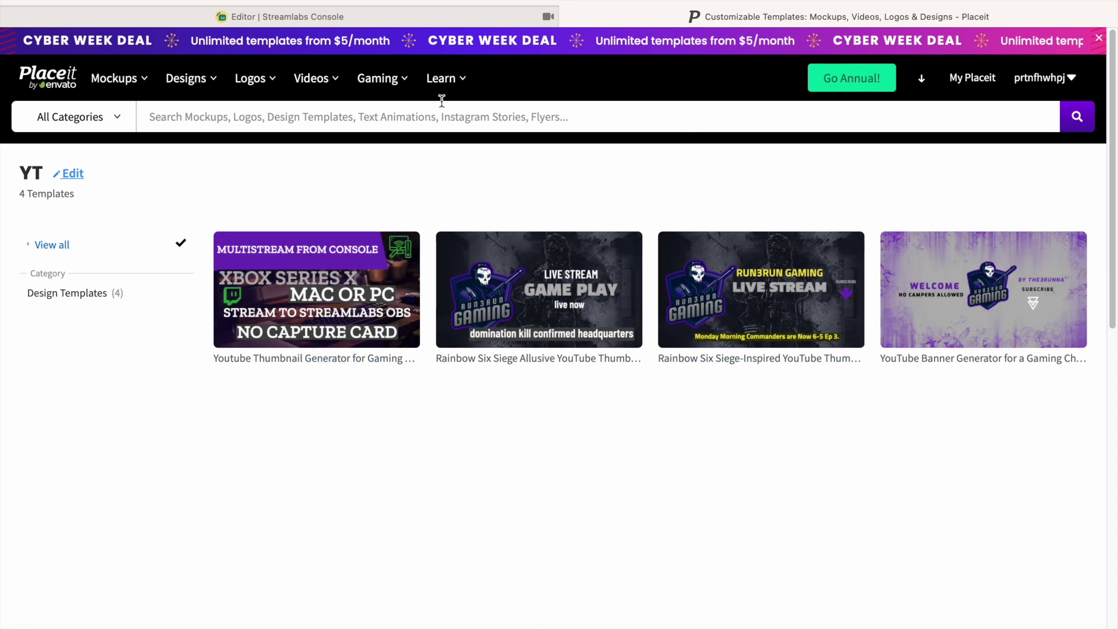
Return to the Twitch Overlays gallery via Gaming > Twitch Templates.
mouse_move(313, 78)
mouse_move(367, 204)
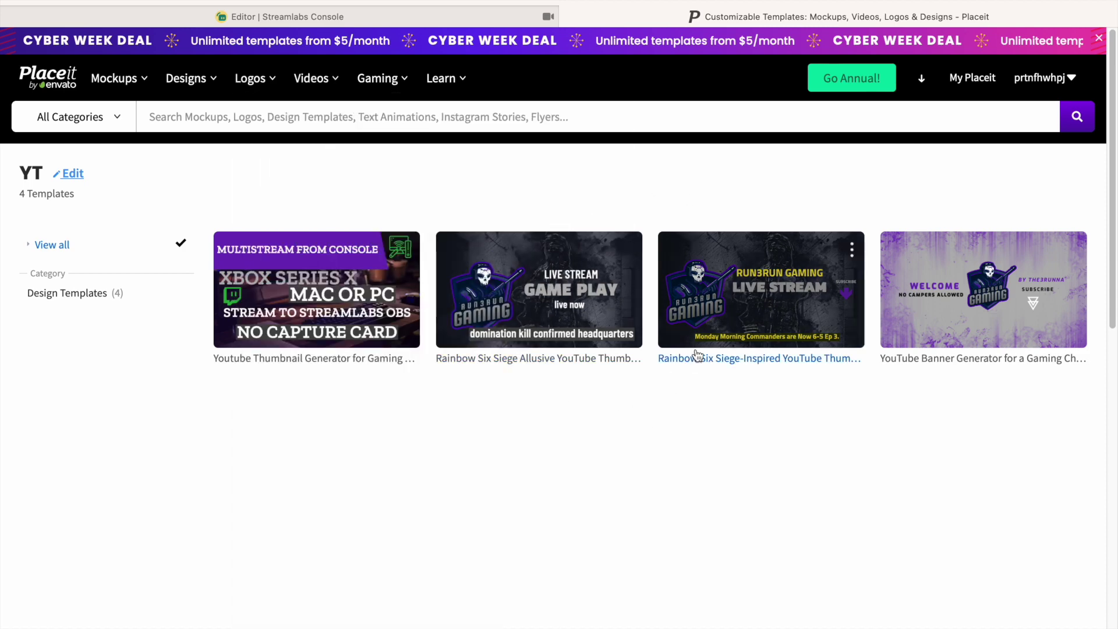
mouse_move(378, 78)
mouse_move(416, 213)
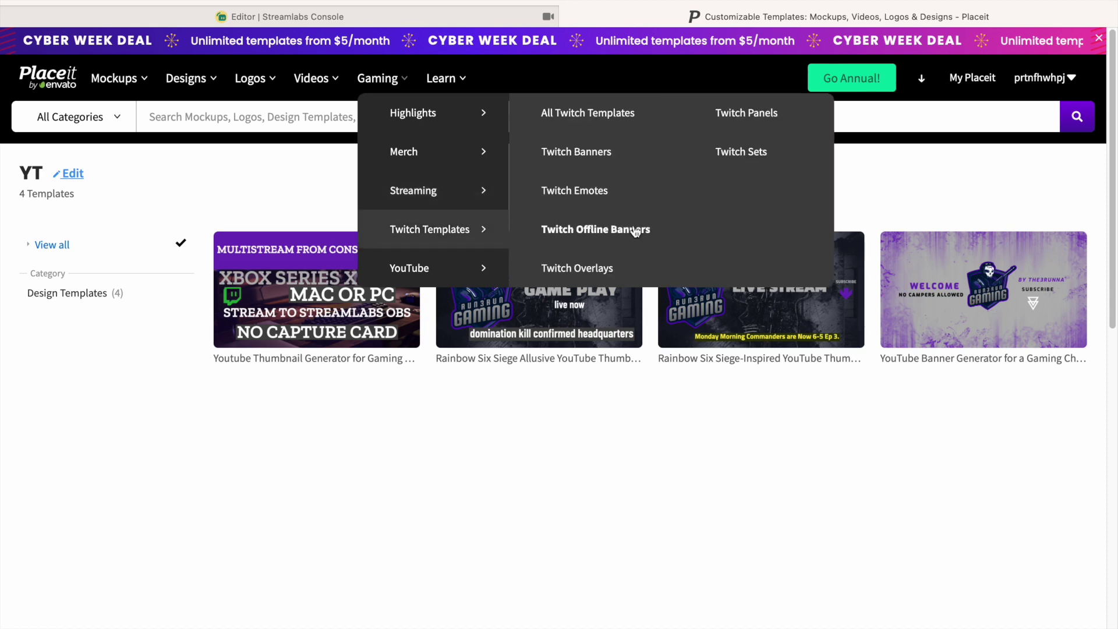
click(597, 268)
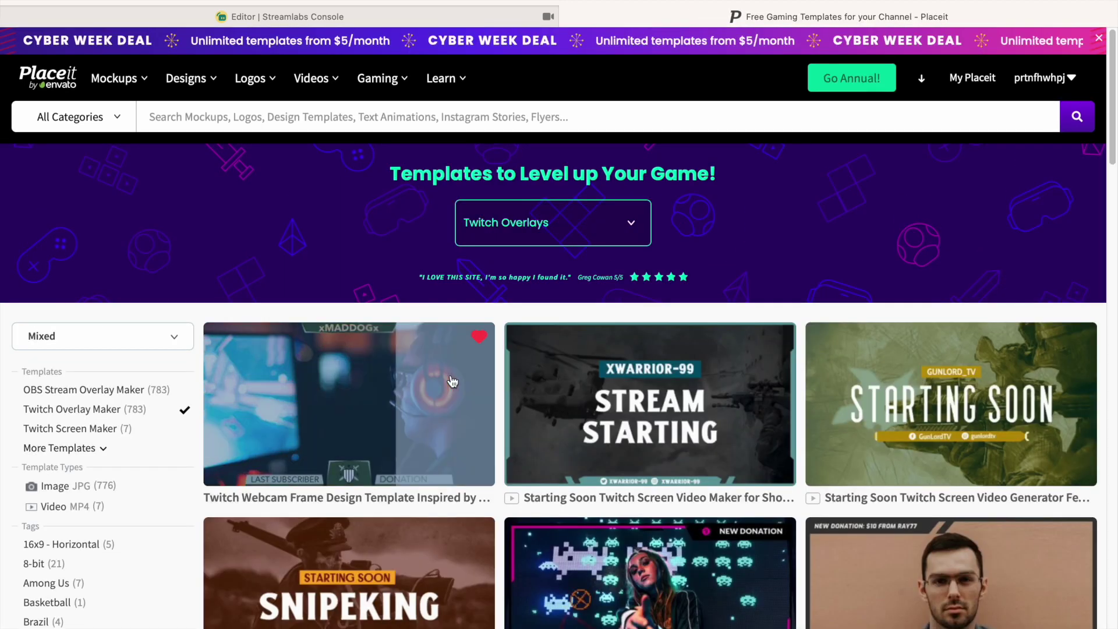
Open the Placeit Twitch webcam frame template, remove its photo and make the background transparent.
click(454, 384)
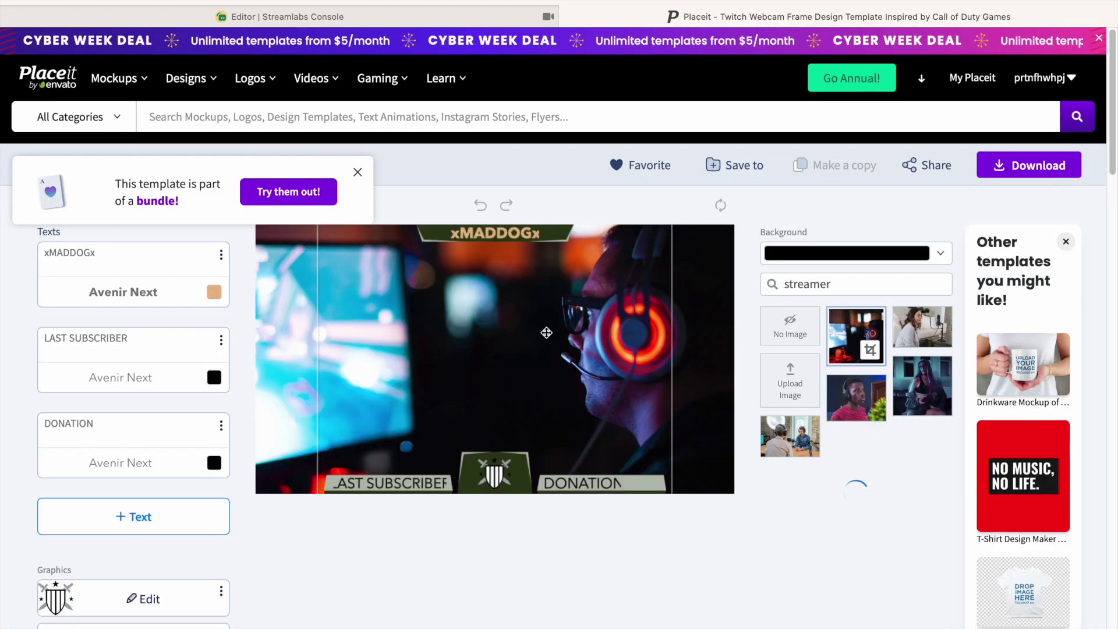
click(789, 325)
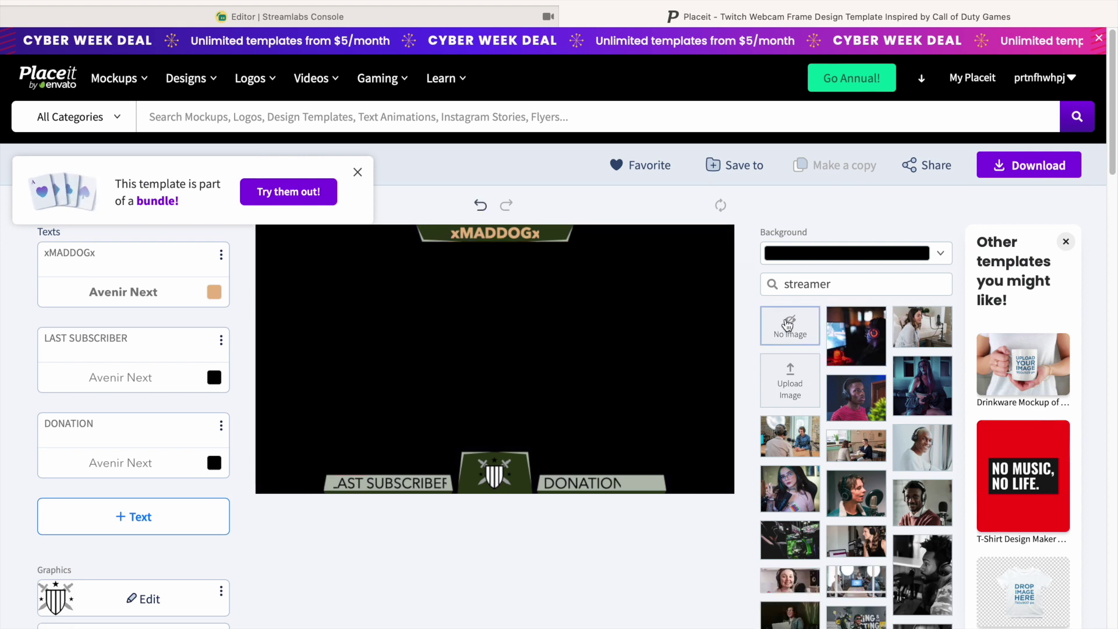
click(937, 255)
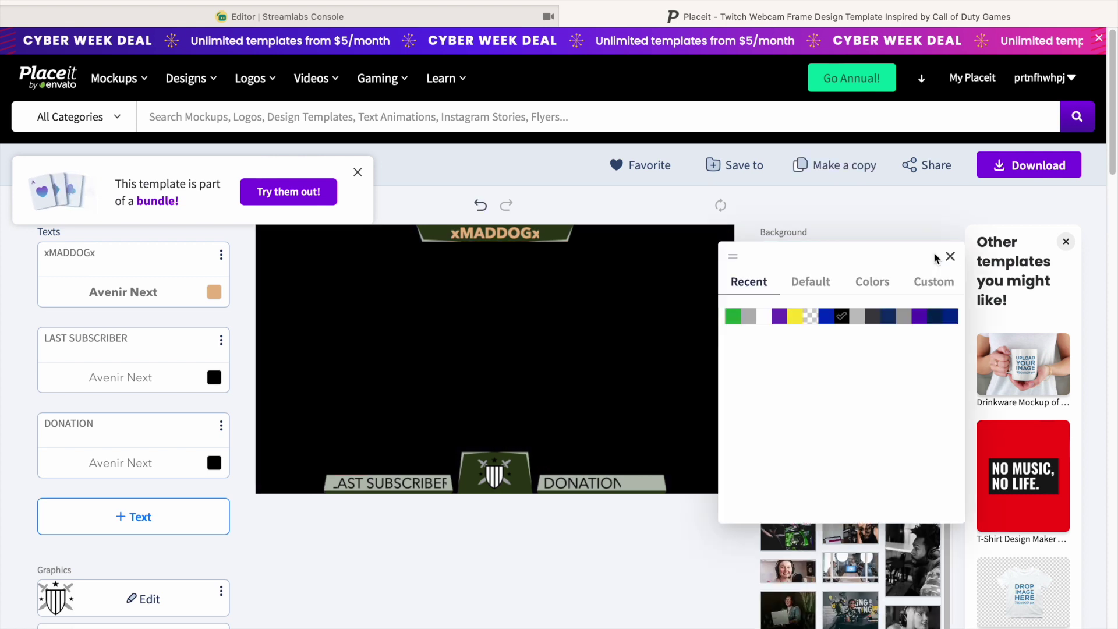
click(810, 317)
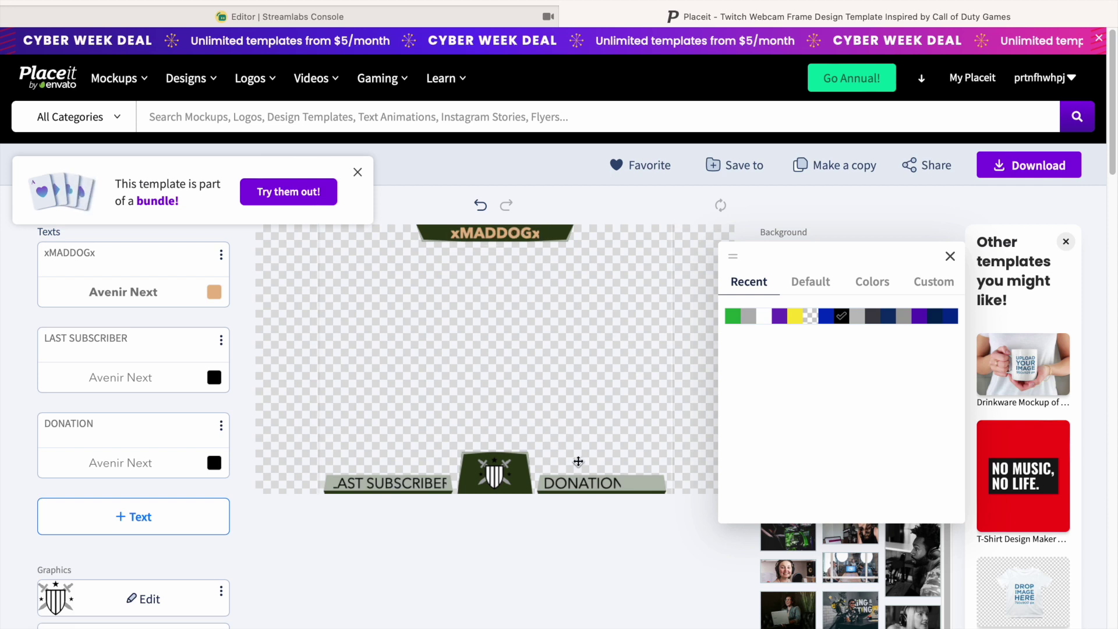
click(296, 24)
click(120, 177)
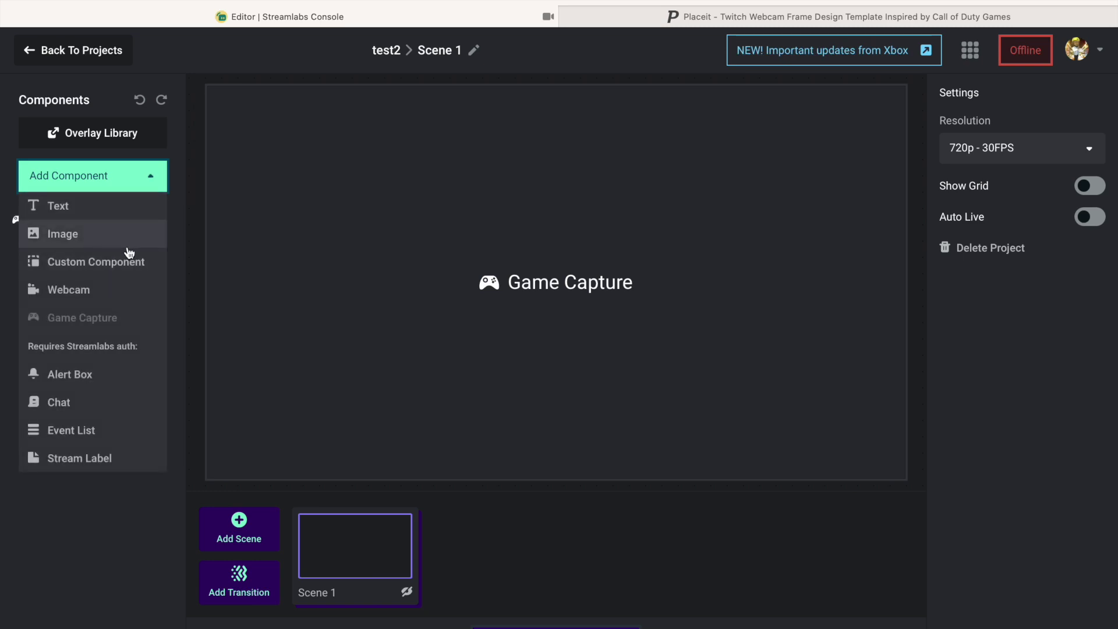
Add the uploaded purple RUN3RUN Gaming overlay PNG as an Image component filling the 1280×720 canvas.
click(83, 244)
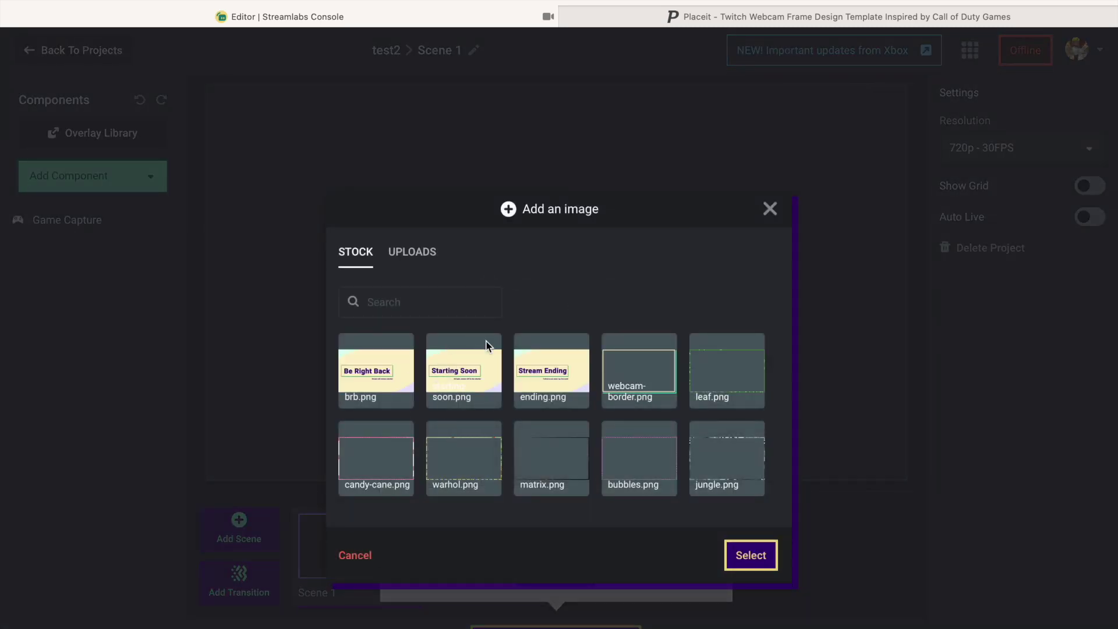
click(412, 252)
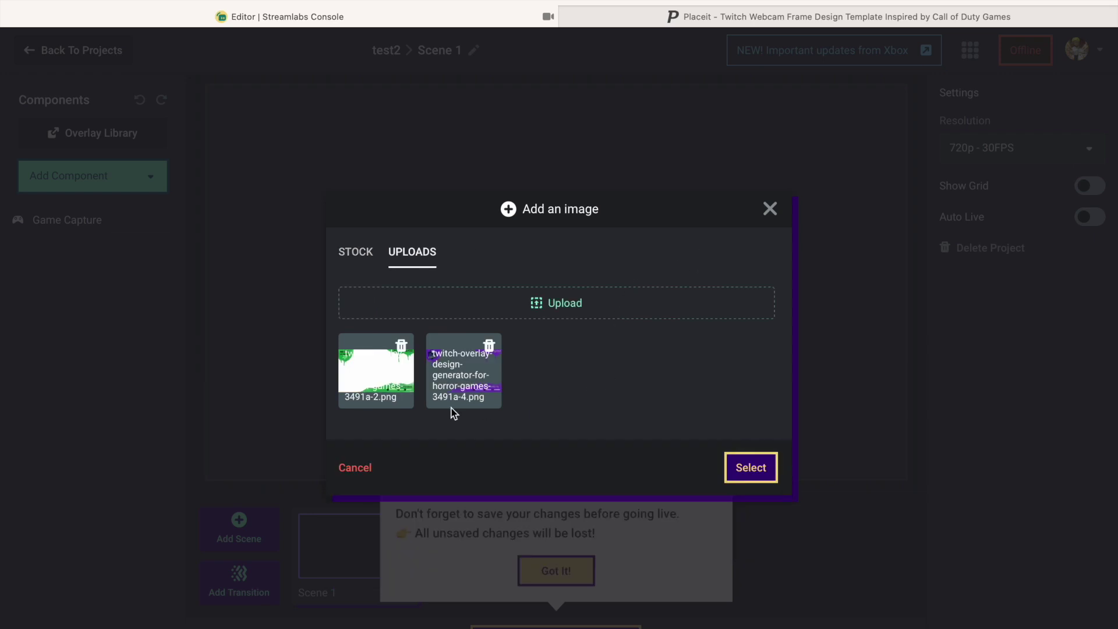
click(486, 378)
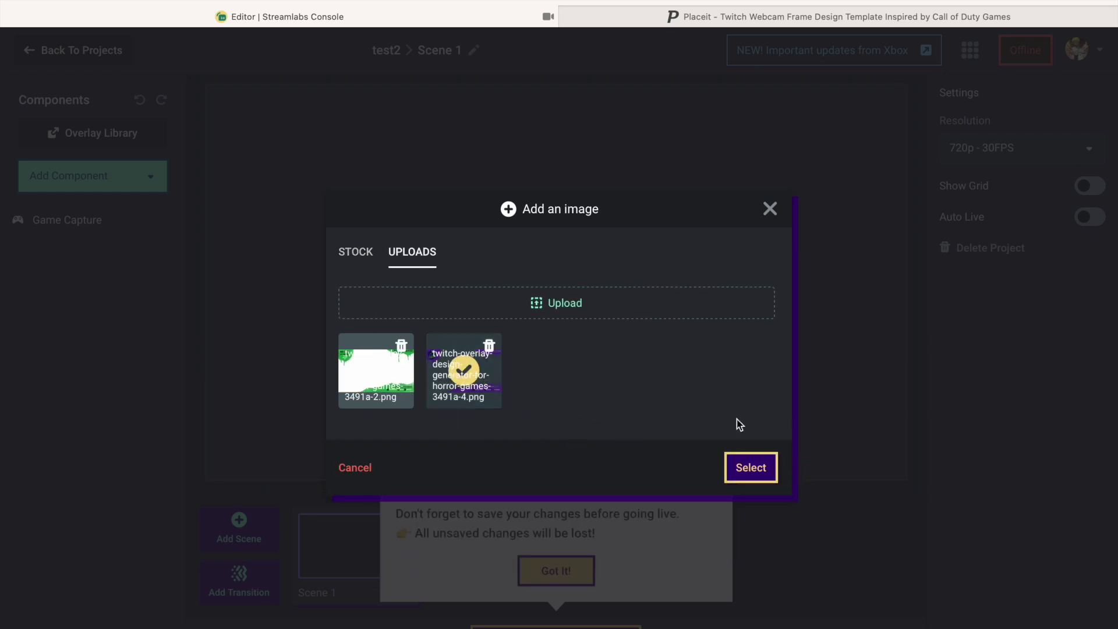
click(744, 468)
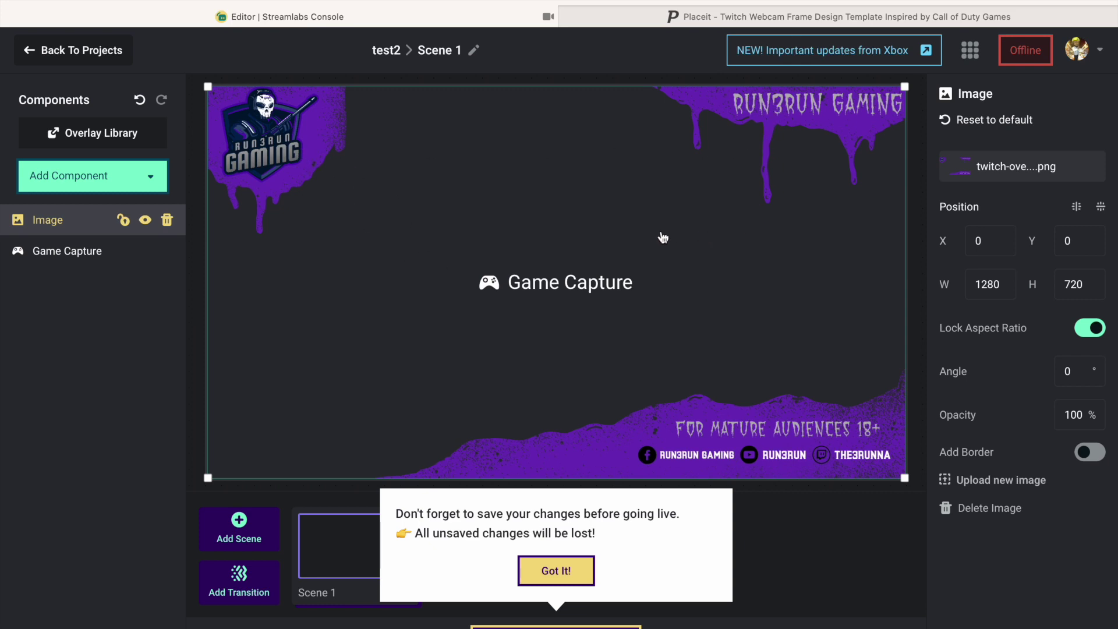
Change the RUN3RUN overlay image's opacity to 90 and close the save reminder popup.
click(1085, 414)
drag(1085, 415, 1056, 421)
text(90)
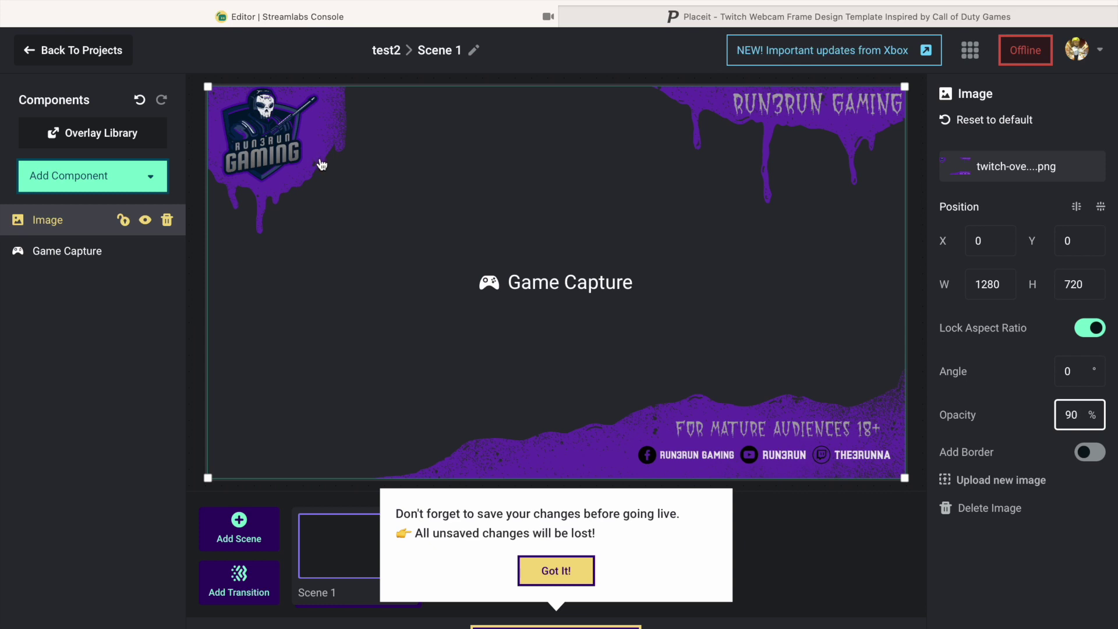
click(558, 572)
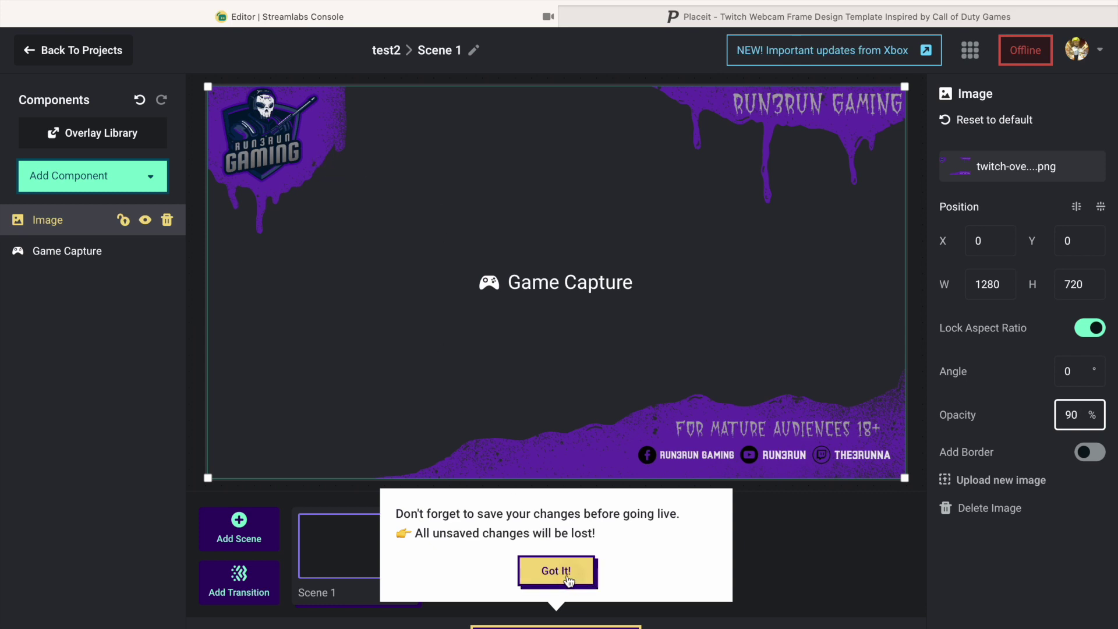
Add a Webcam component using FaceTime HD Camera and drag its box into place on the canvas.
click(155, 188)
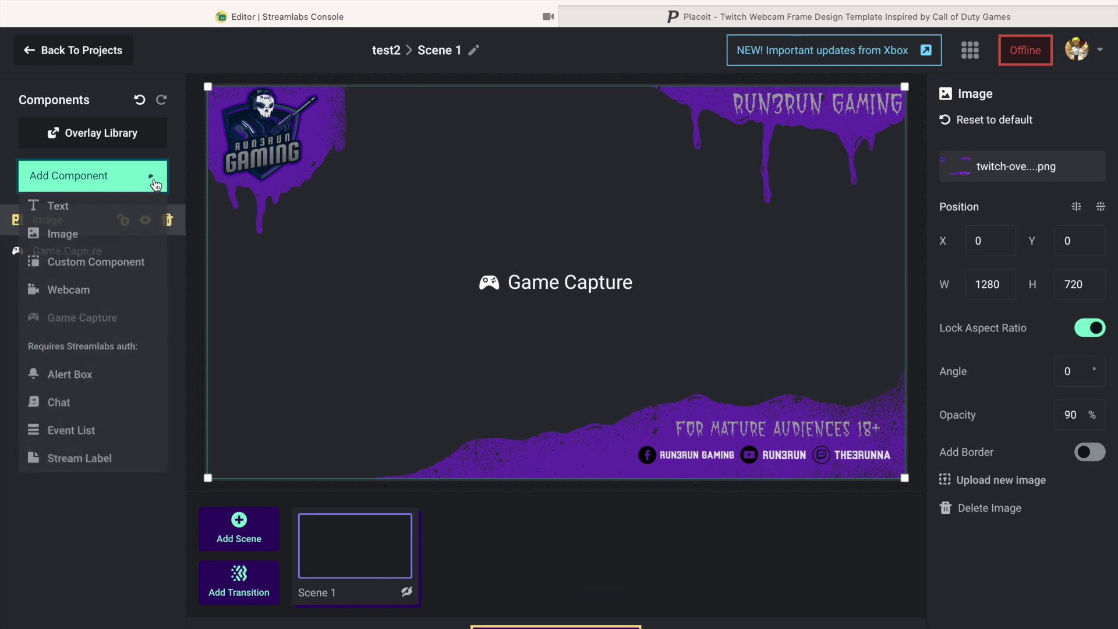
click(90, 296)
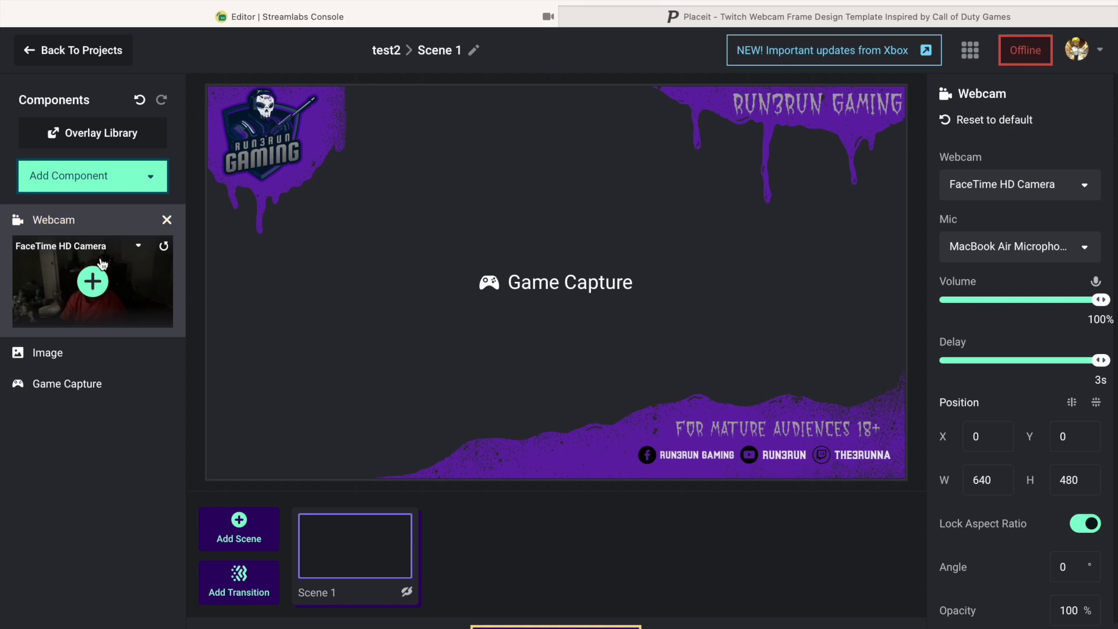
click(139, 248)
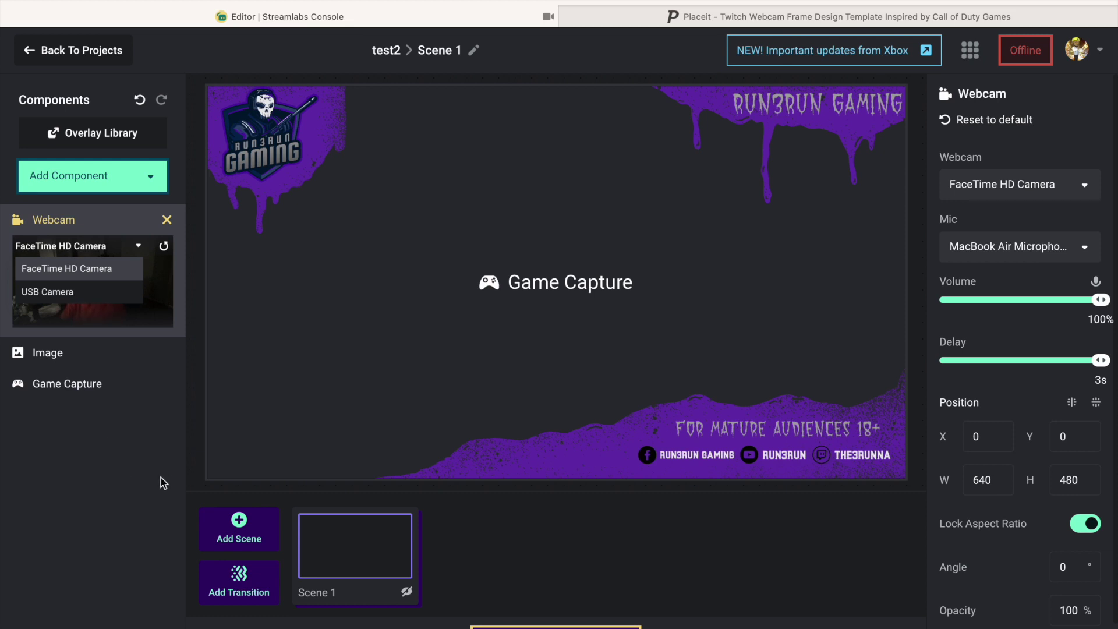
click(107, 422)
click(92, 283)
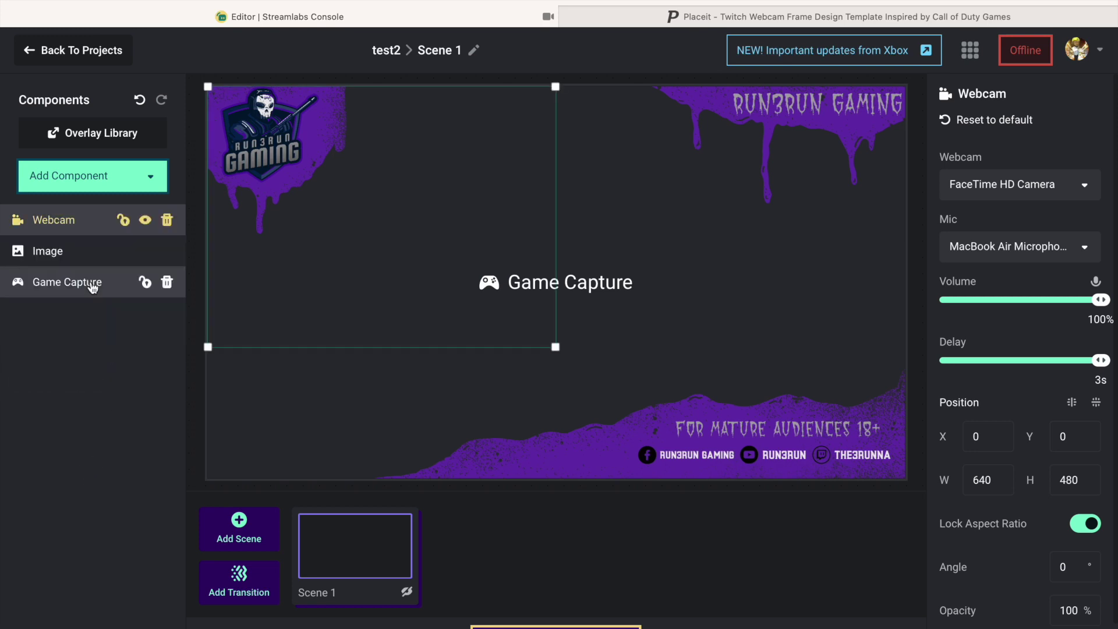
drag(553, 347, 435, 412)
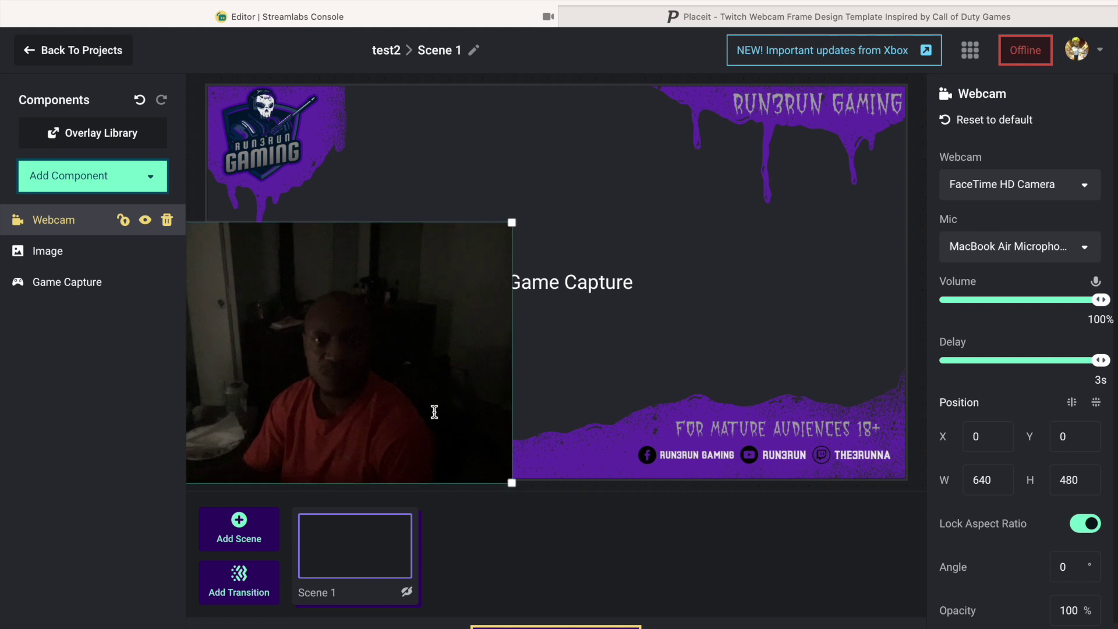
drag(353, 358, 402, 345)
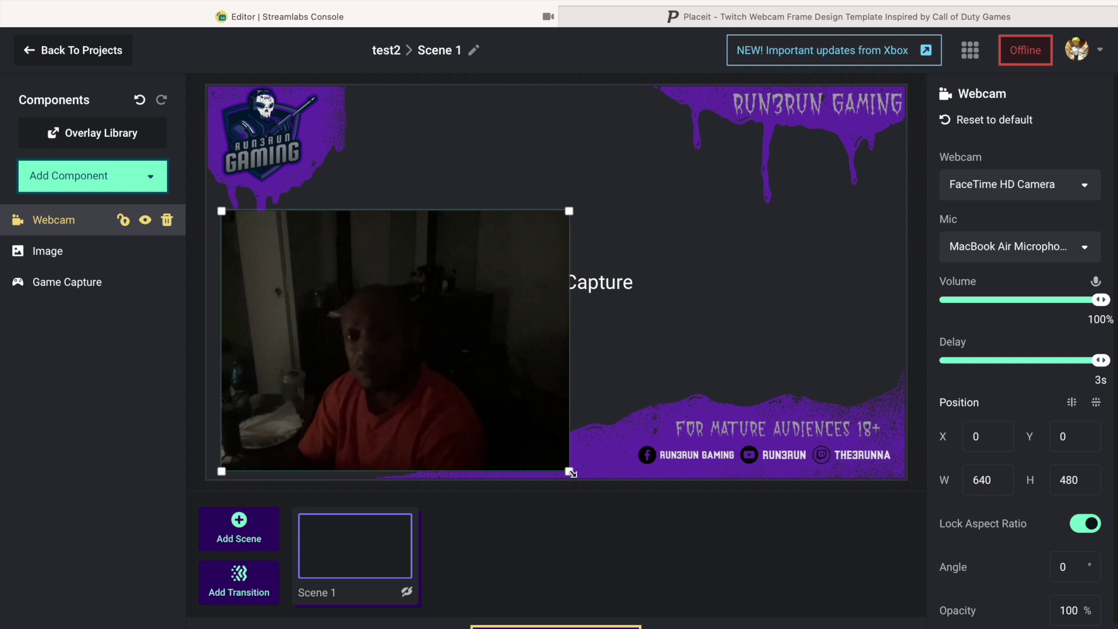
Shrink the webcam box and move it to the canvas's bottom-left corner.
drag(572, 474, 377, 395)
click(376, 394)
drag(270, 256, 292, 421)
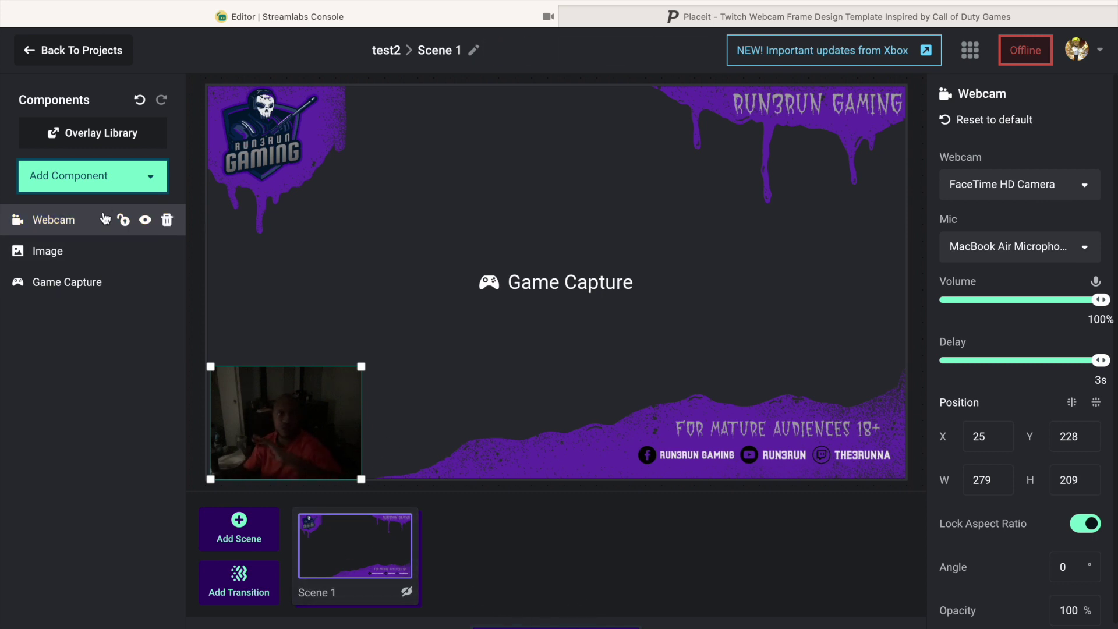
Set the webcam's microphone to USB PnP Audio Device.
click(154, 186)
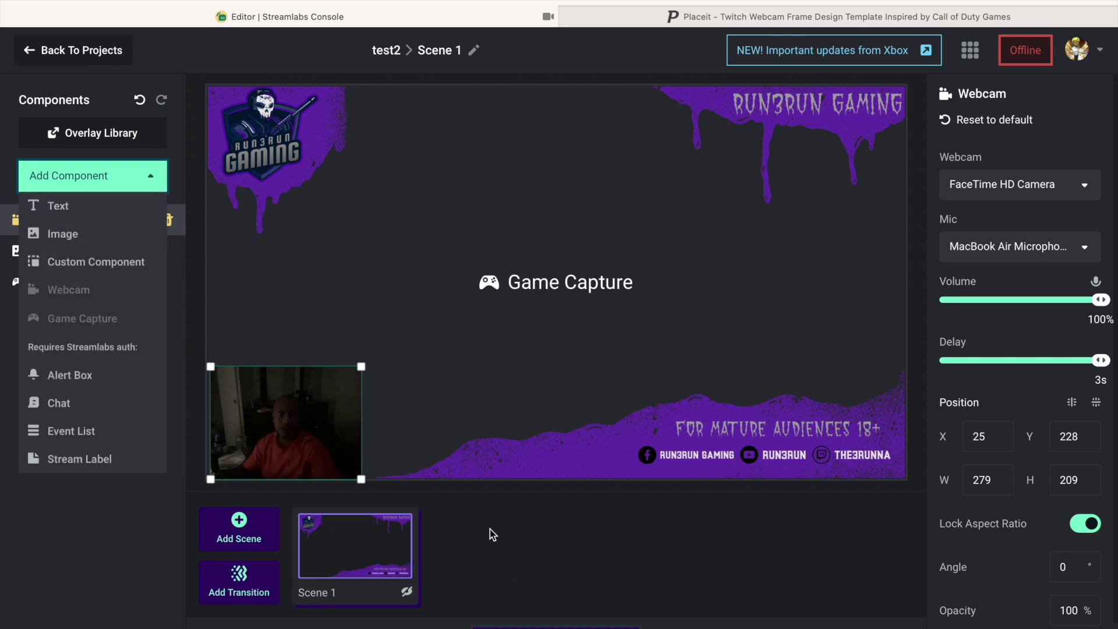
click(282, 451)
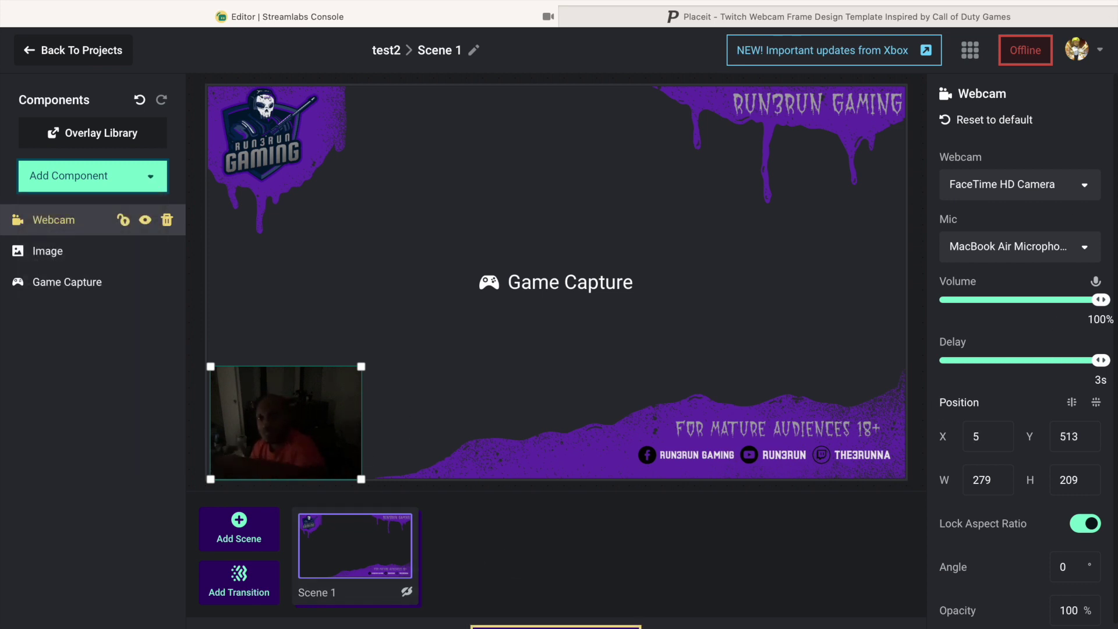
click(1078, 247)
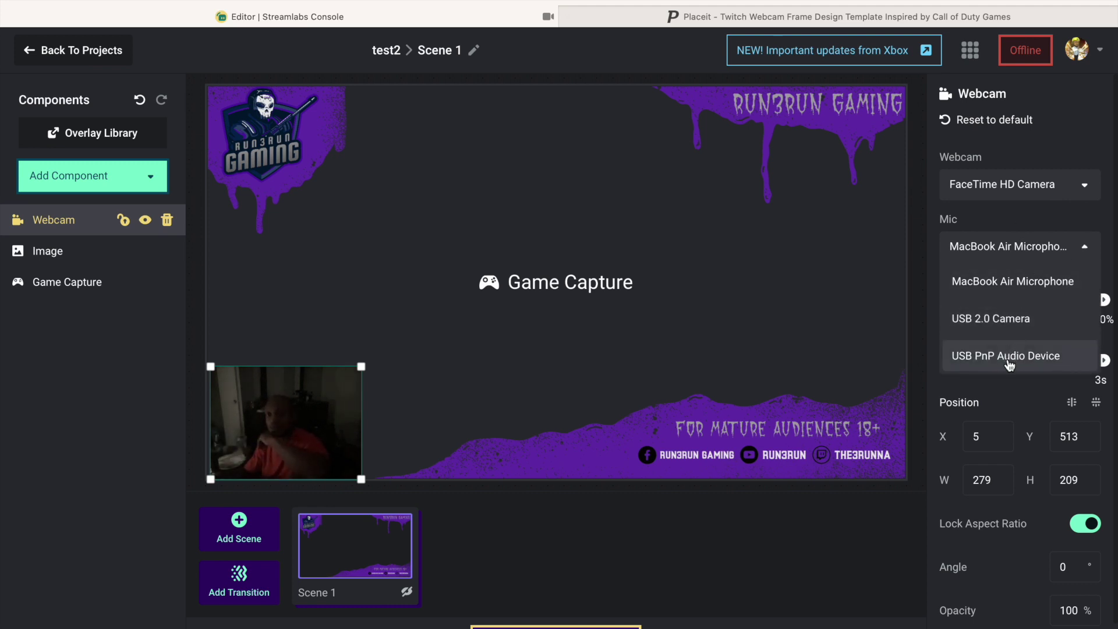
click(1034, 357)
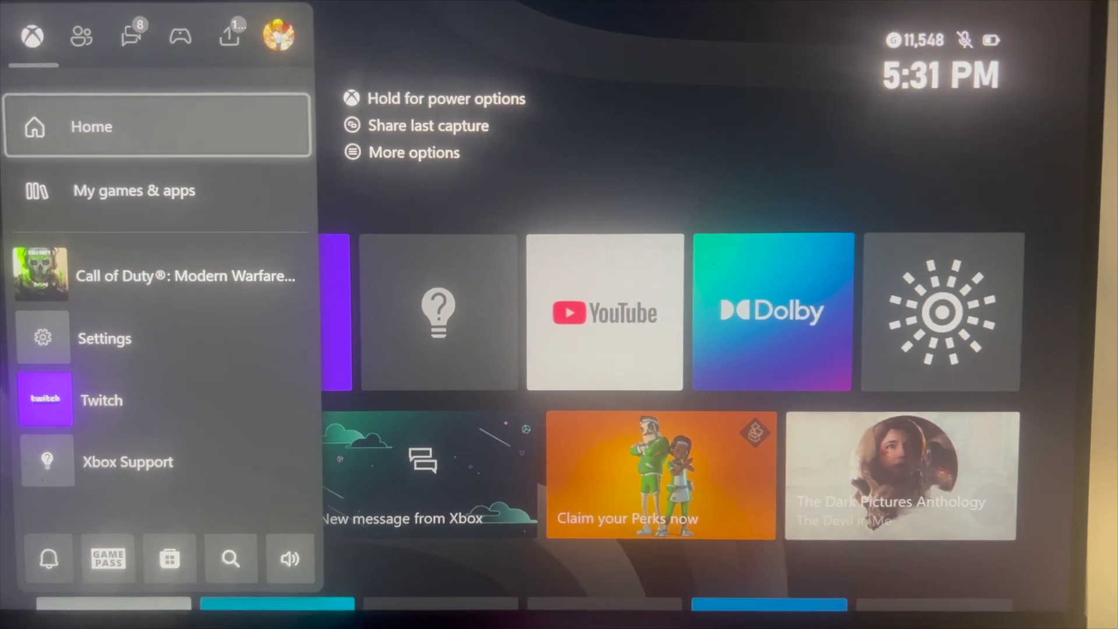
Navigate the Xbox guide to Capture & share and open the Live streaming panel.
key(Right)
key(Right)
key(Right)
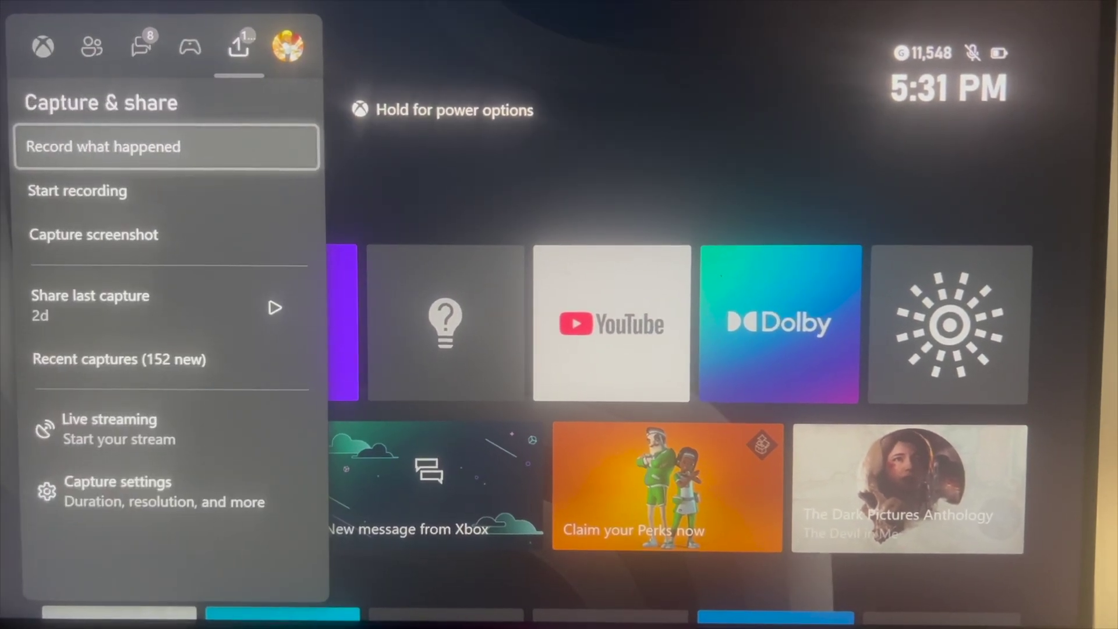
key(Down)
key(Down)
key(Down)
key(Down)
key(Down)
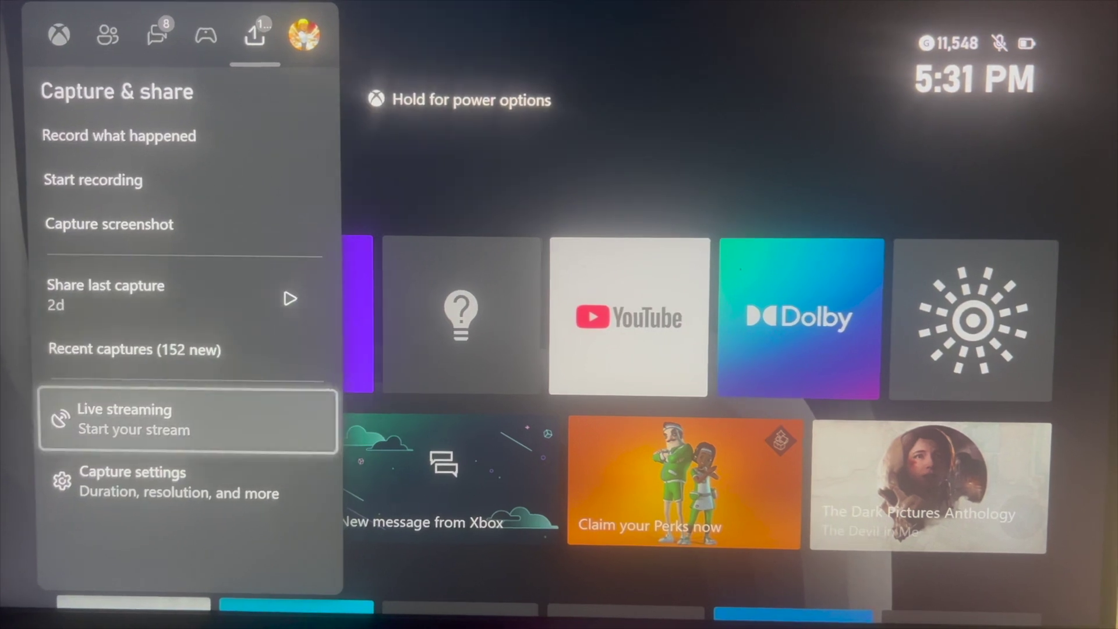
key(Return)
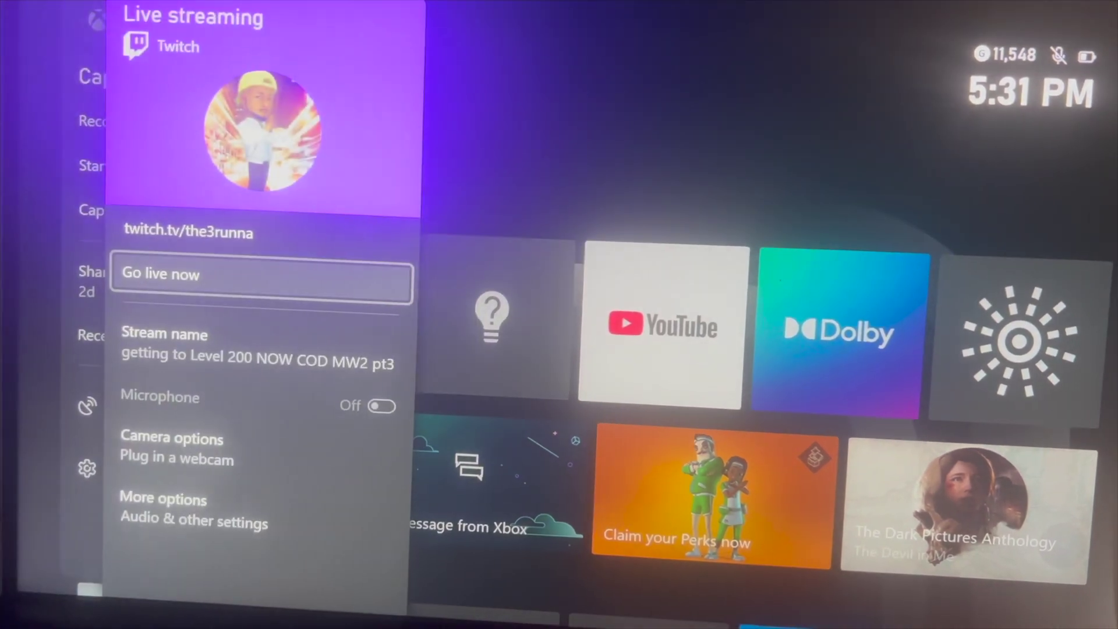
Set the Xbox live stream destination to Streamlabs.
key(Down)
key(Down)
key(Down)
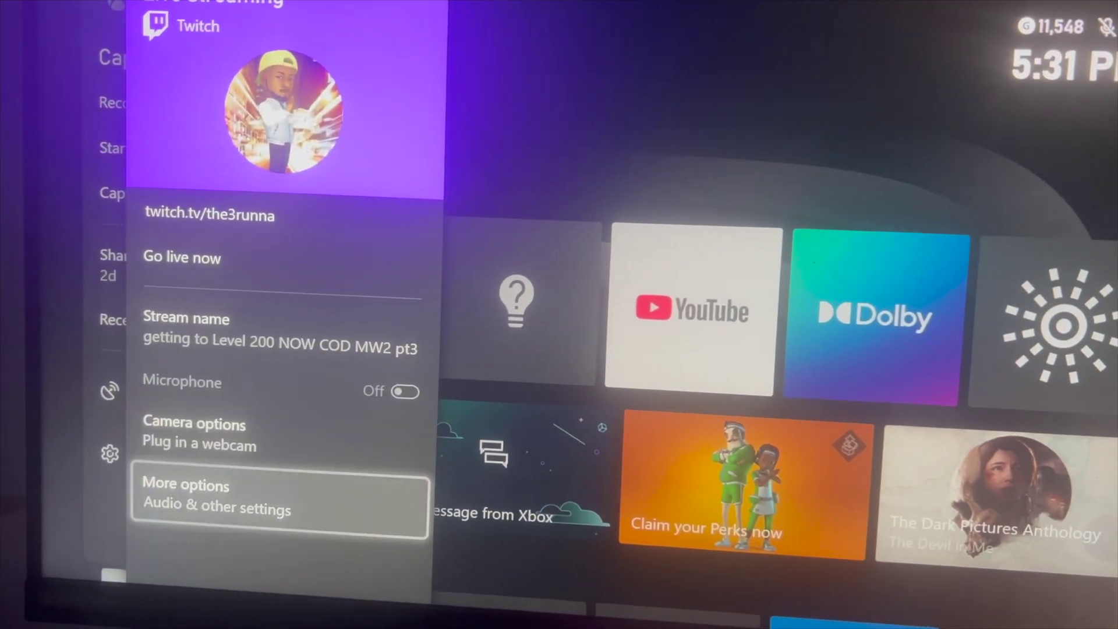
key(Return)
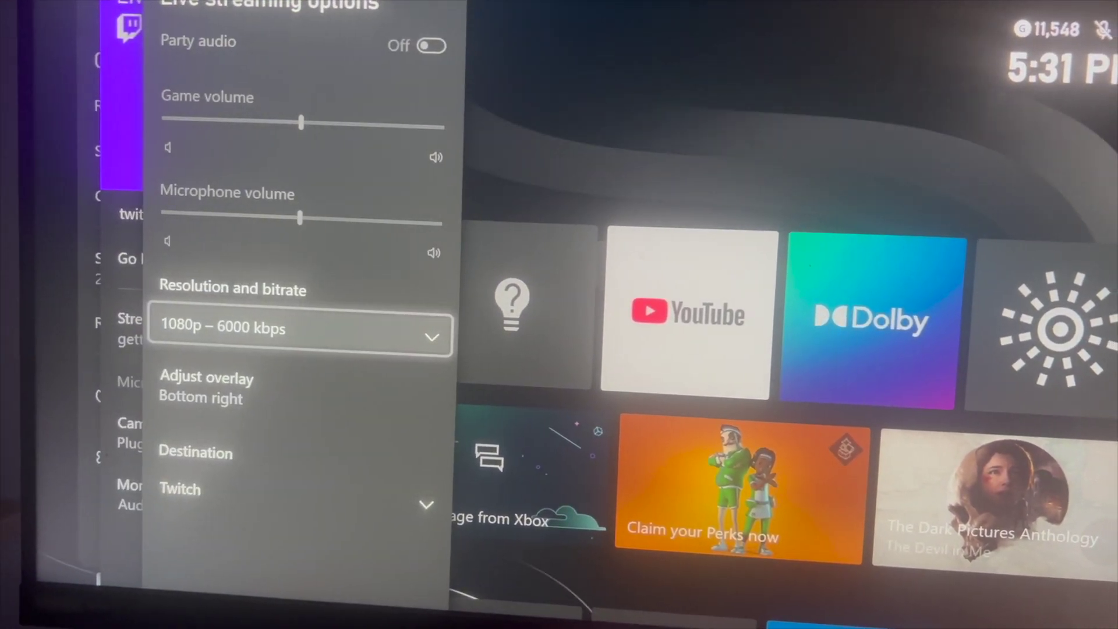
key(Down)
key(Down)
key(Return)
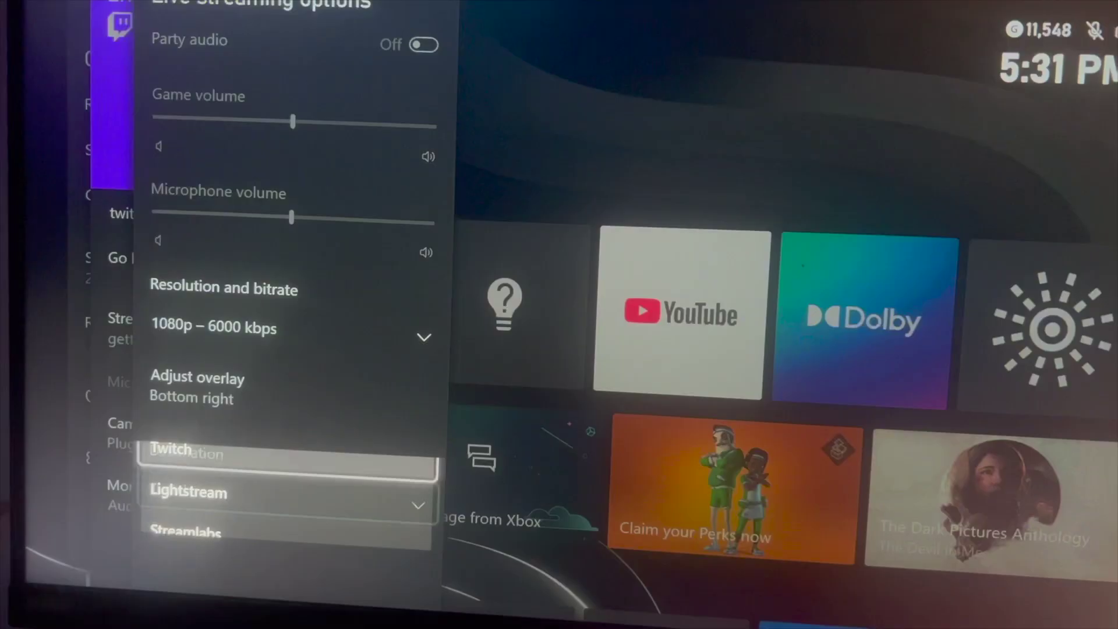
key(Down)
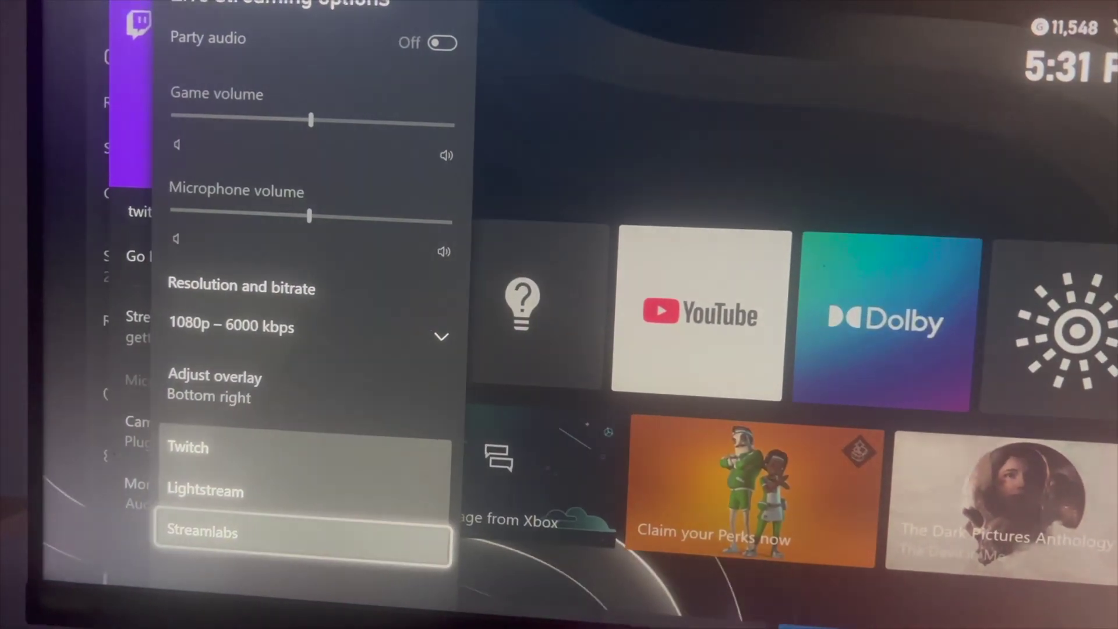
key(Return)
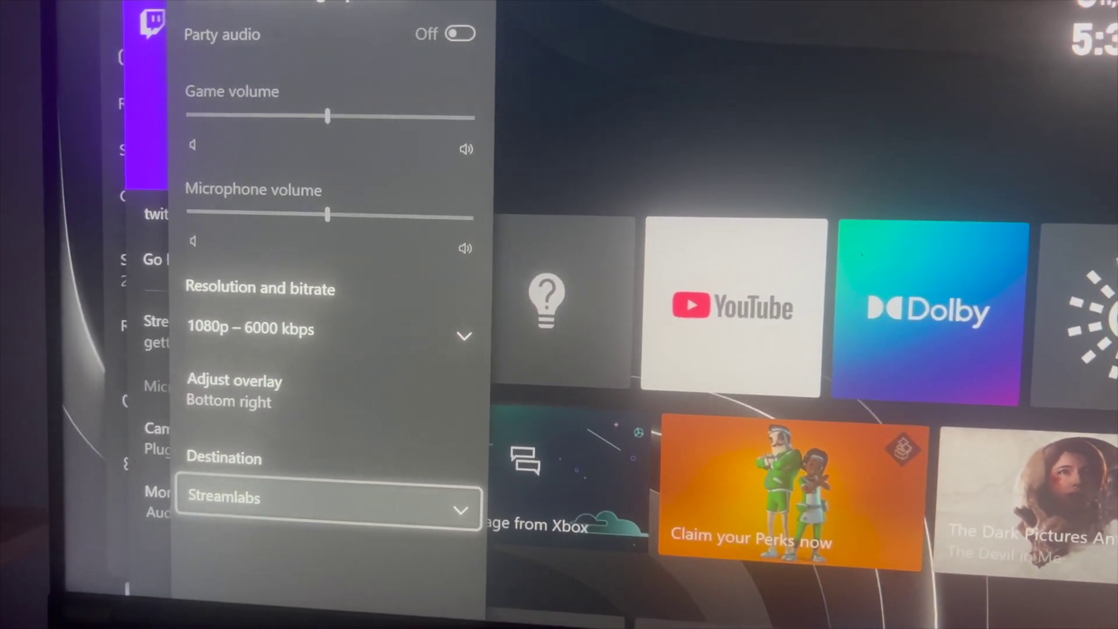
Go live from the Xbox, then nudge the webcam lower in Streamlabs Console.
key(Escape)
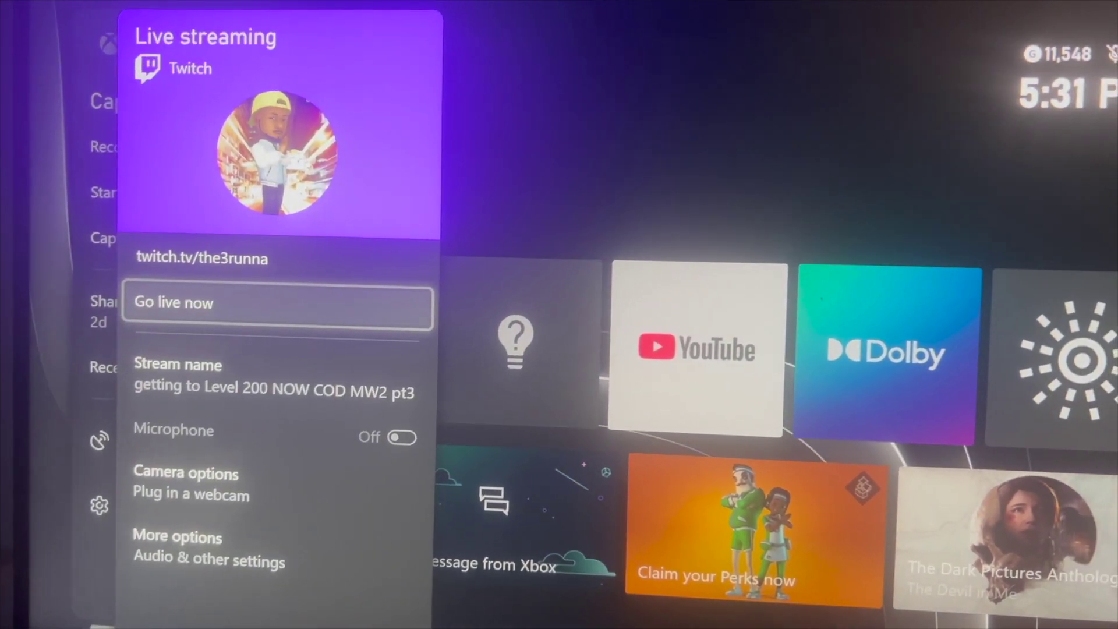
key(Return)
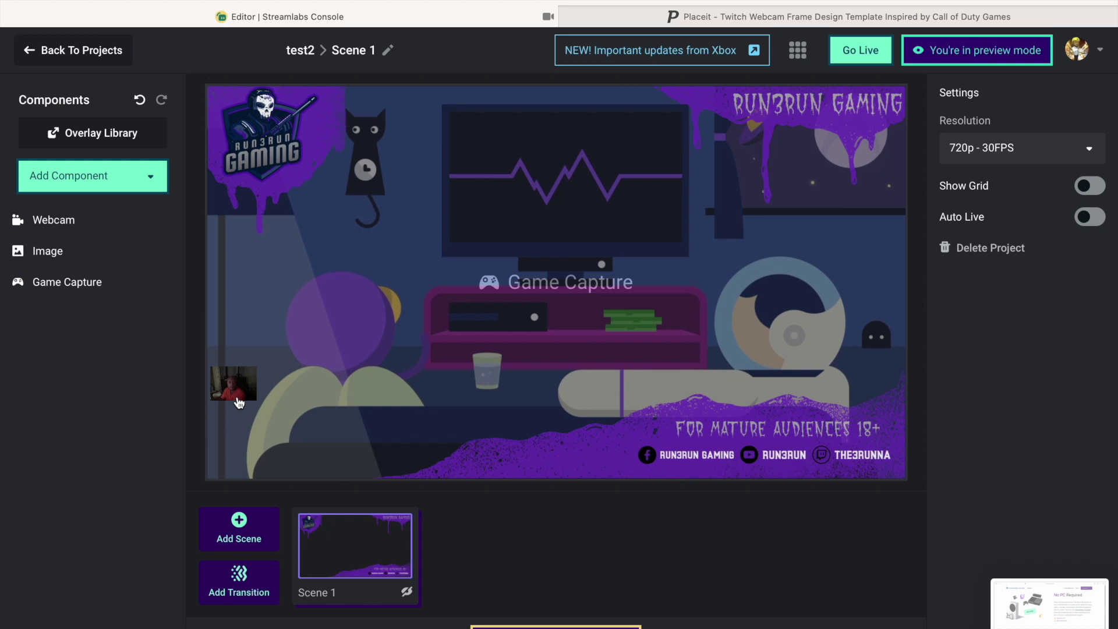
drag(239, 403, 237, 466)
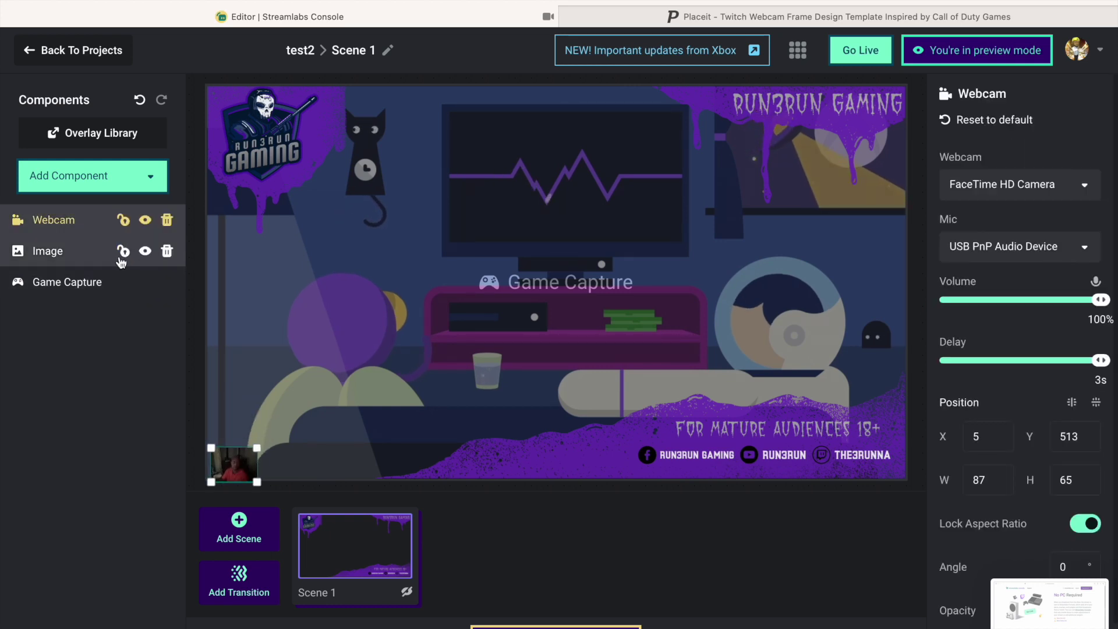
Toggle the overlay Image layer off and back on, then hide the Webcam layer.
click(146, 252)
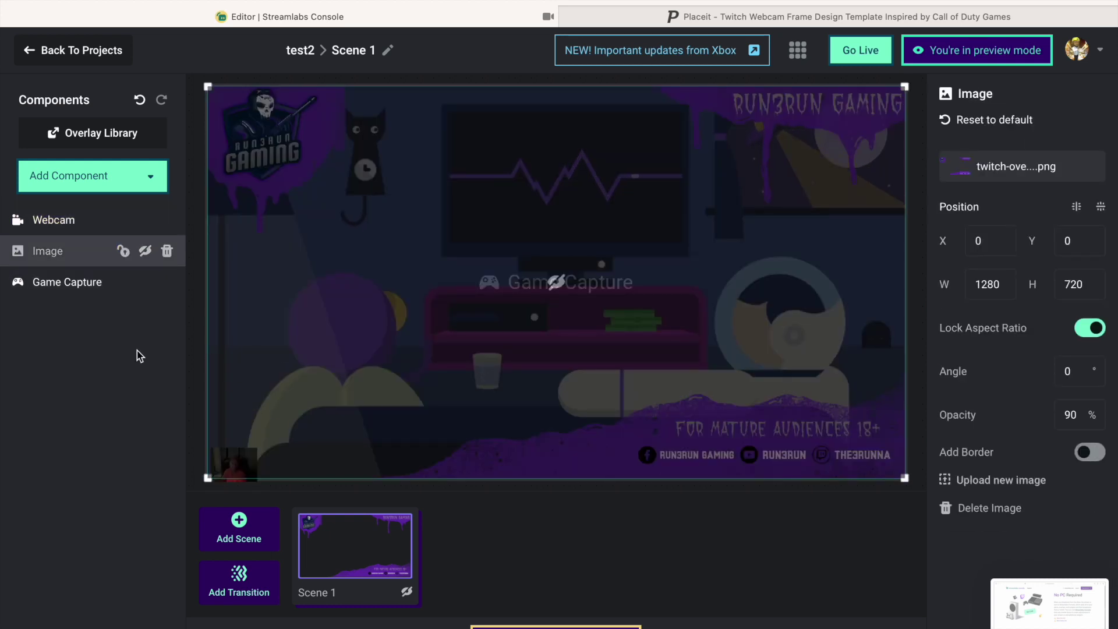
click(146, 251)
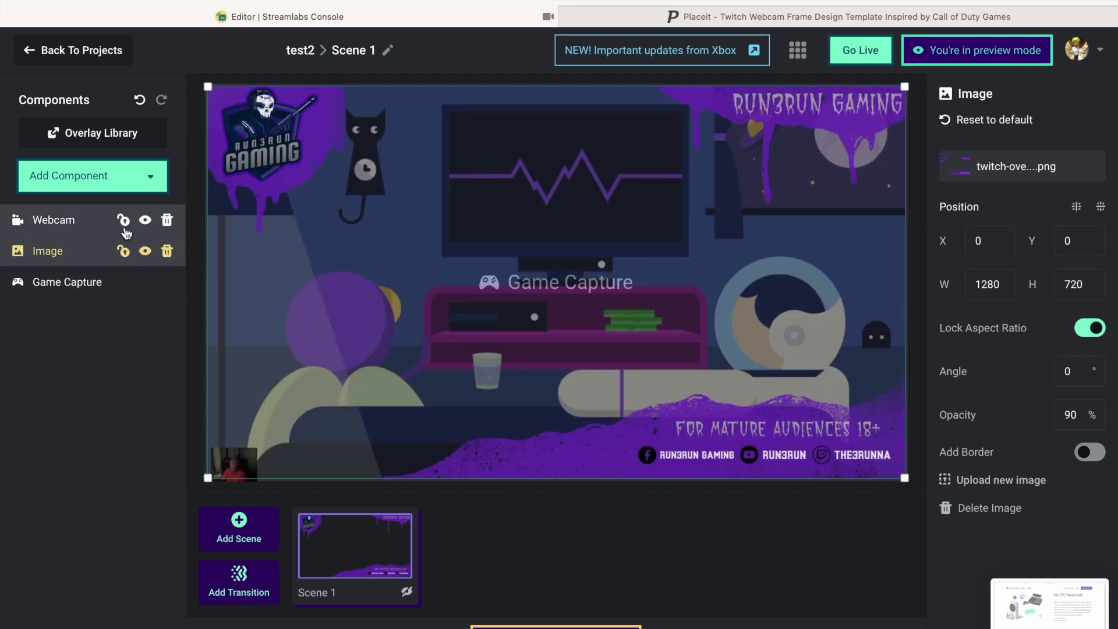
click(146, 221)
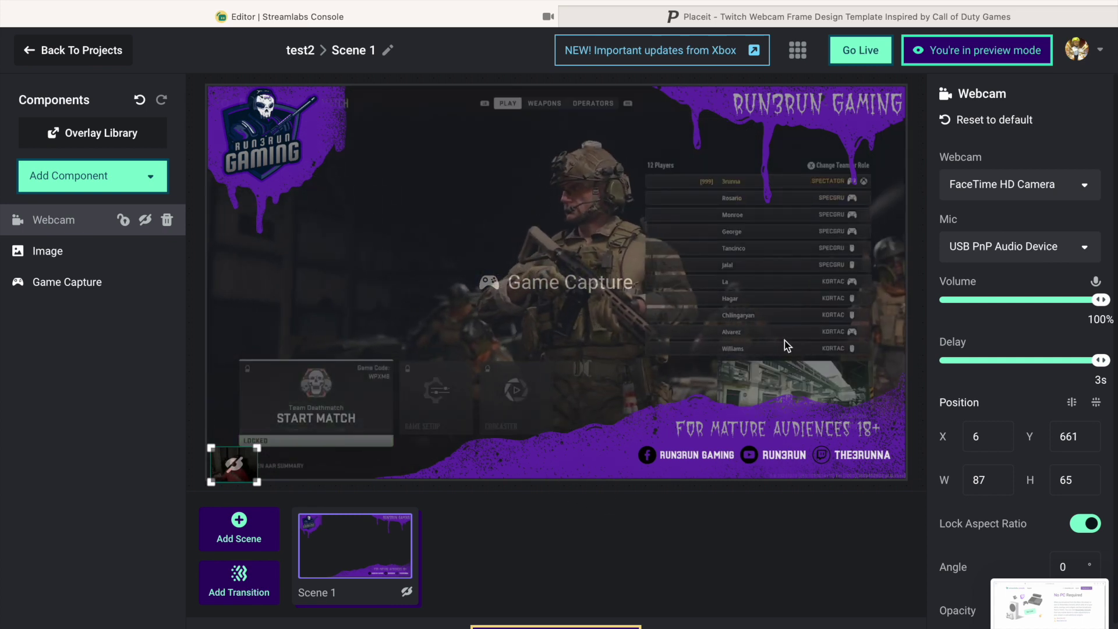
Go live with test2, then load twitch.tv in the other Safari tab.
click(849, 56)
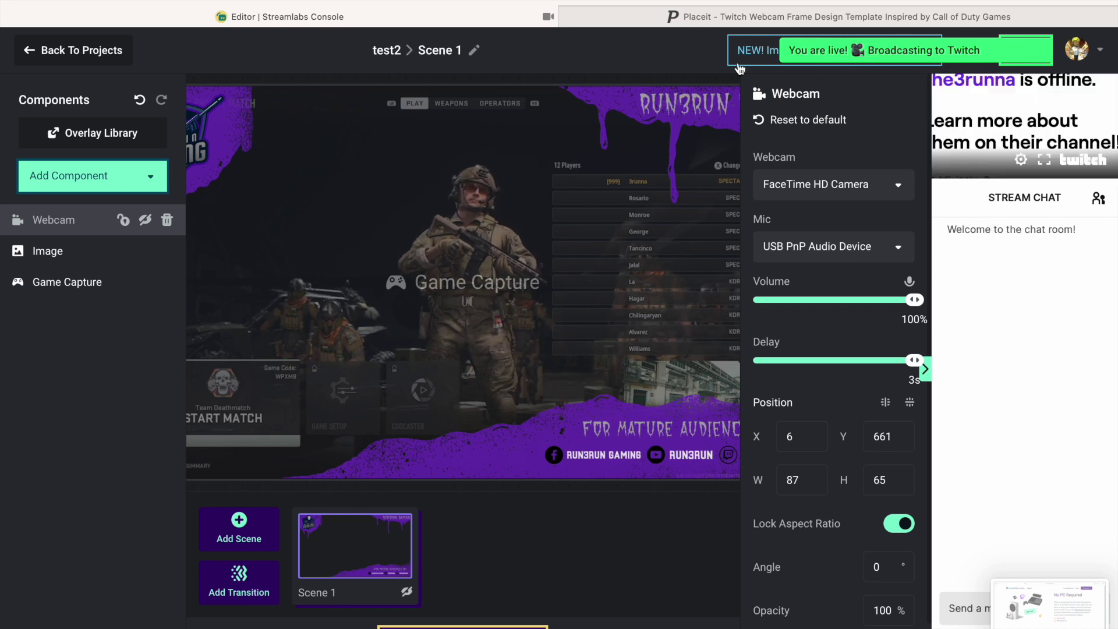
click(725, 18)
click(568, 3)
text(tw)
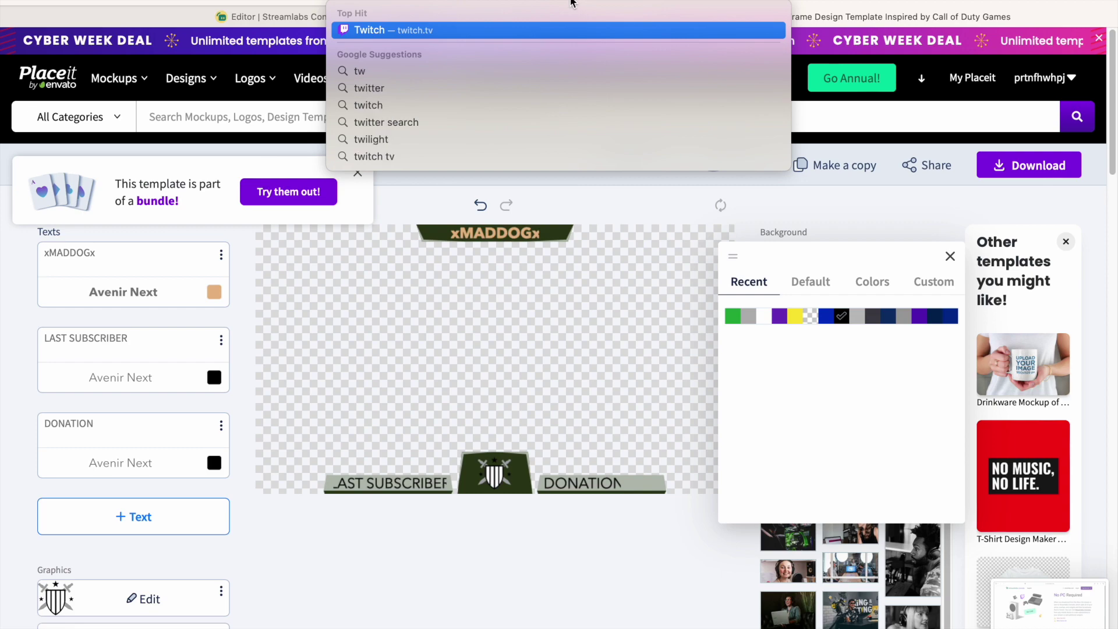
key(Return)
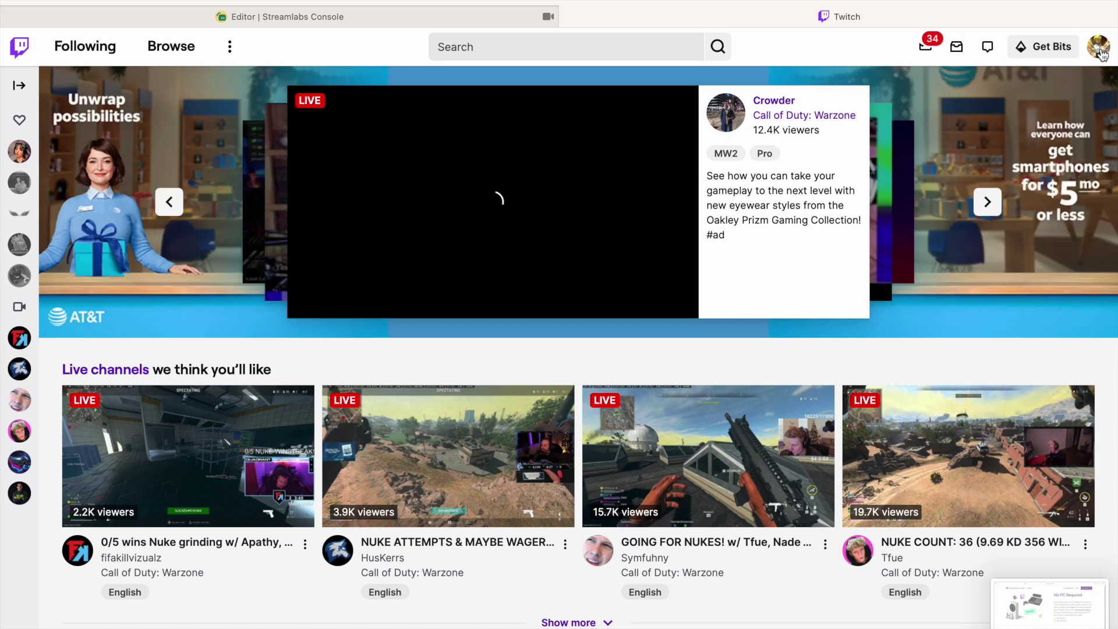
Open your Twitch channel page, mute the computer's sound in Control Center, and reload the player.
click(1100, 49)
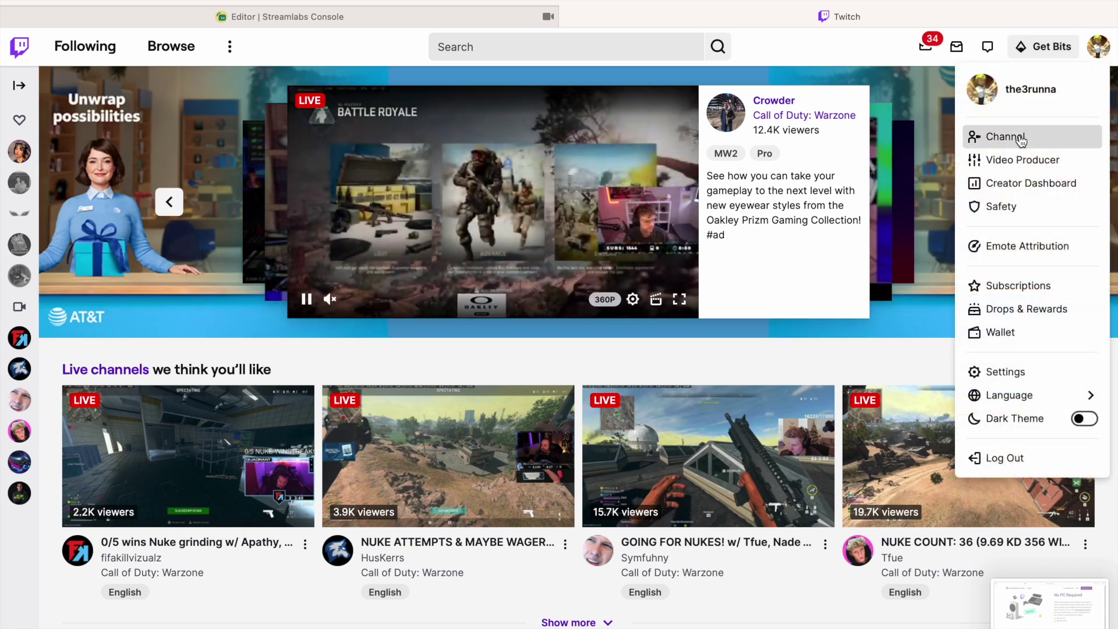
click(1022, 138)
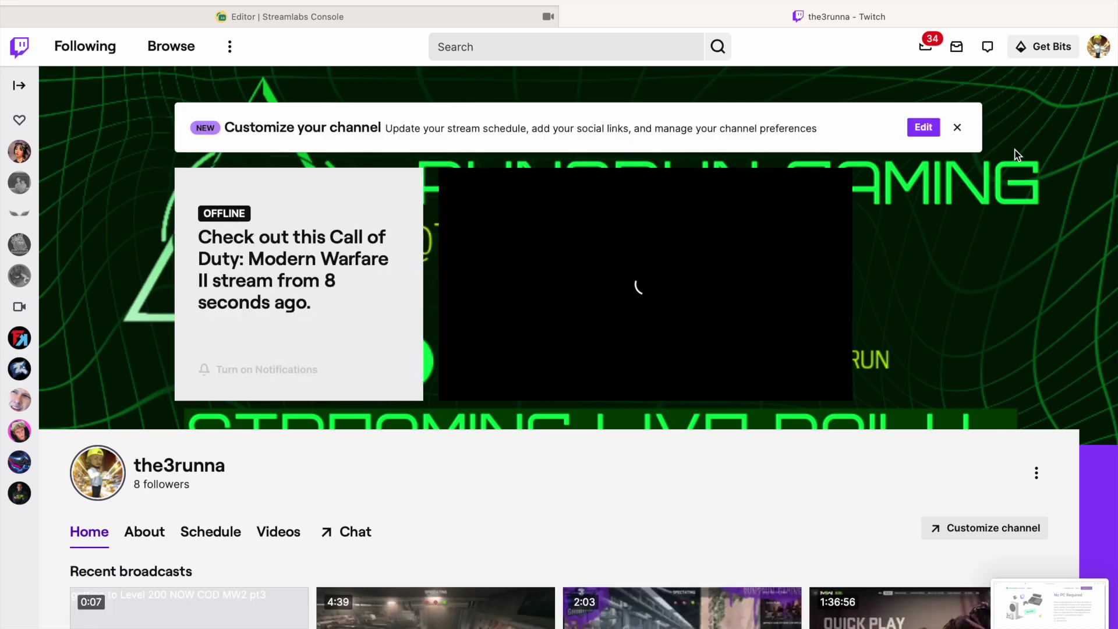
mouse_move(1017, 1)
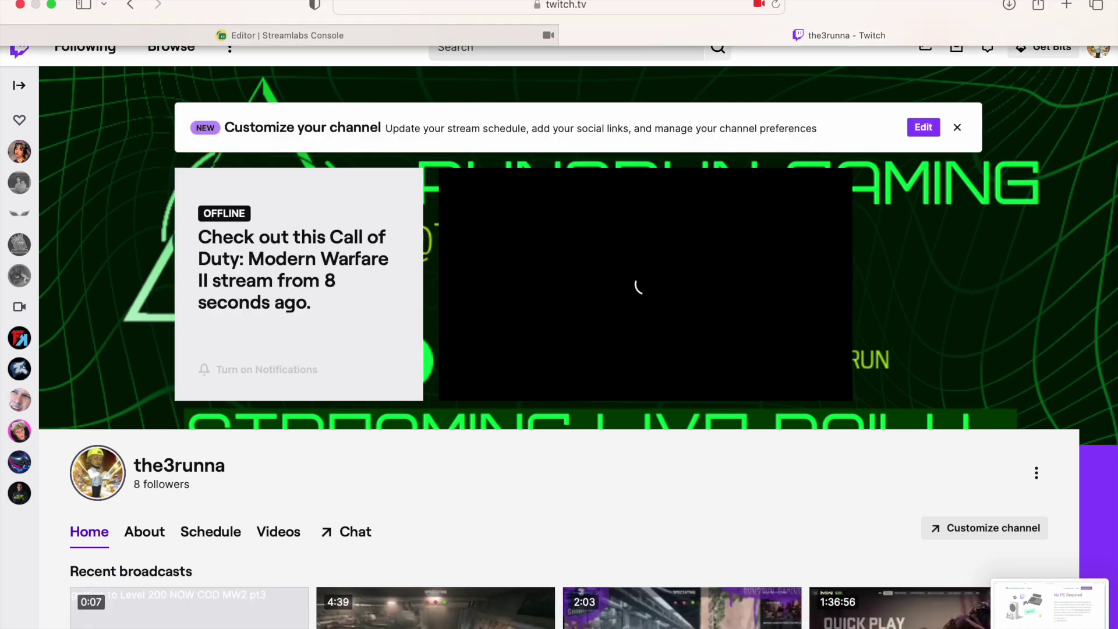
click(1043, 6)
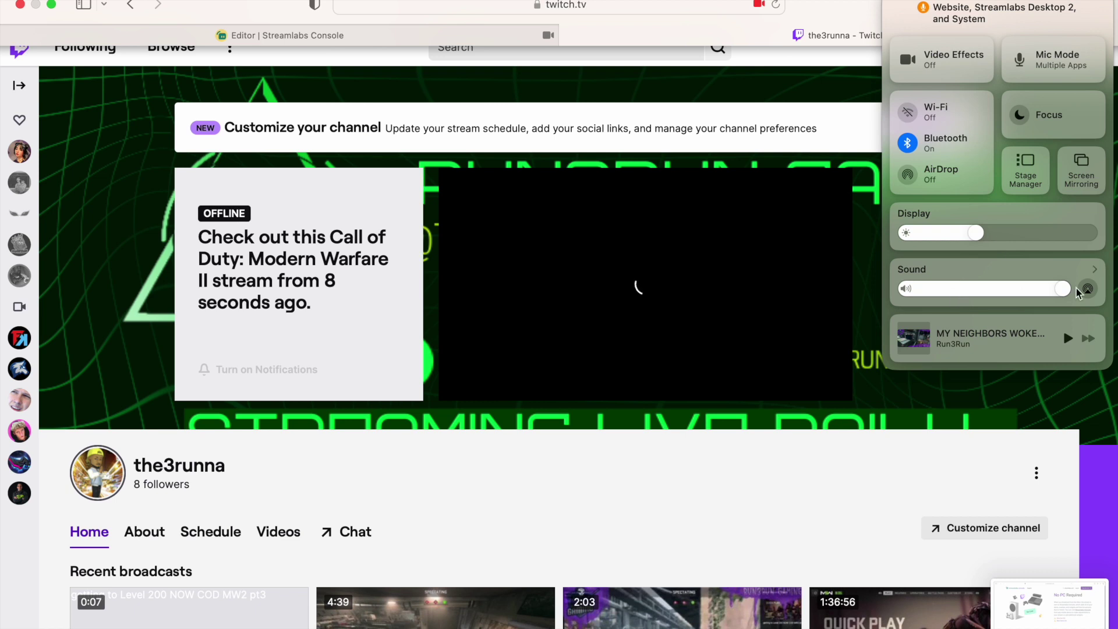
click(903, 290)
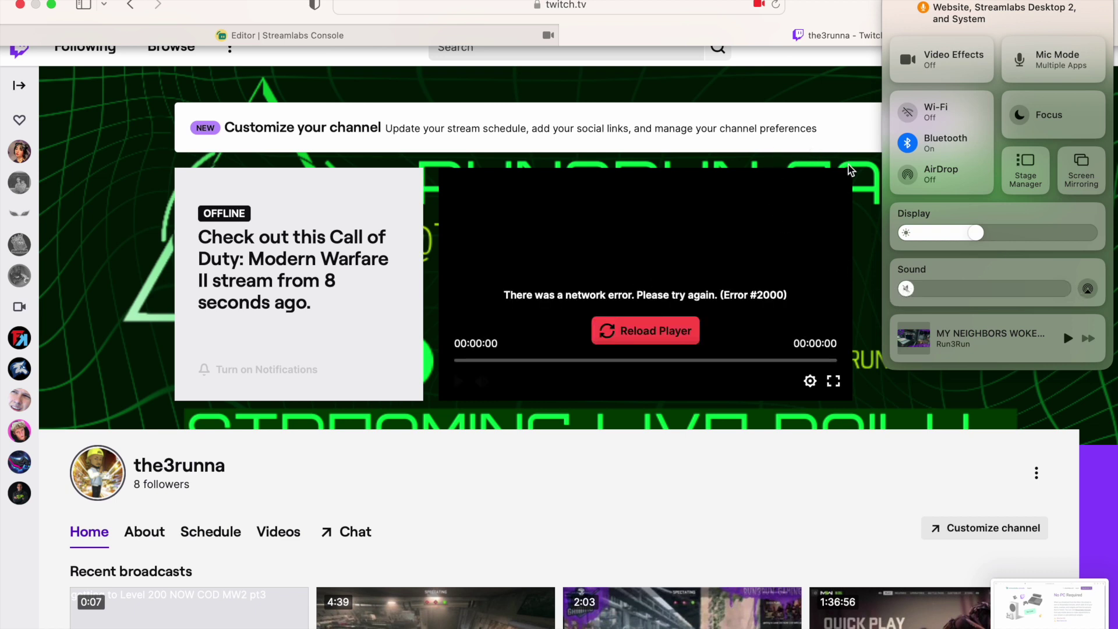
click(644, 349)
click(669, 332)
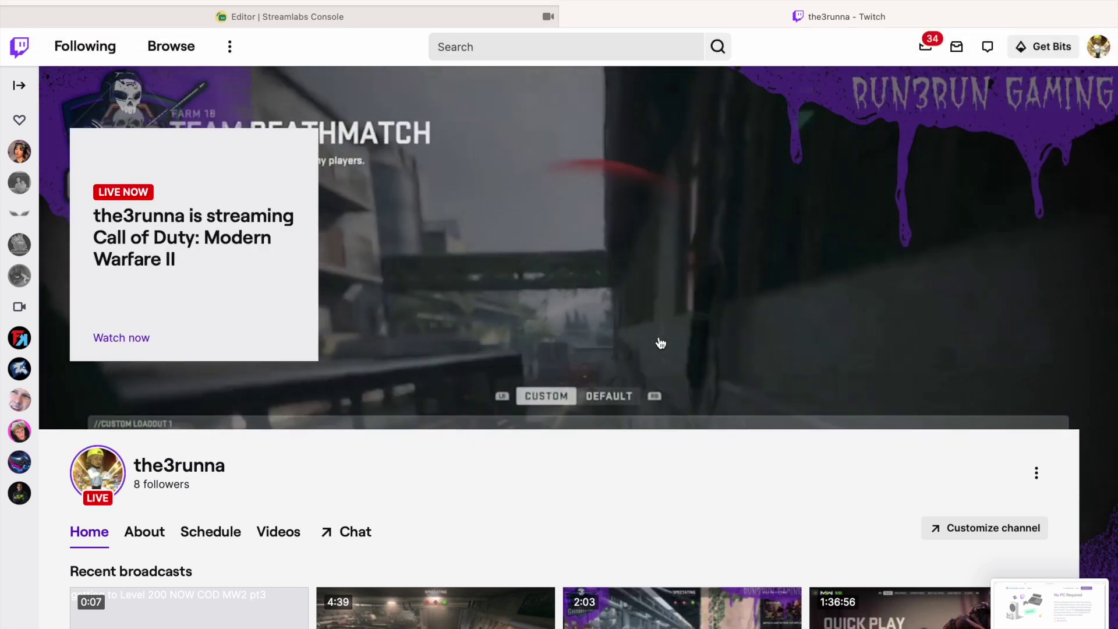
Open the live test2 stream in Twitch's player and watch it full-screen with the purple overlay.
scroll(661, 341, down, 6)
scroll(641, 315, up, 6)
click(628, 286)
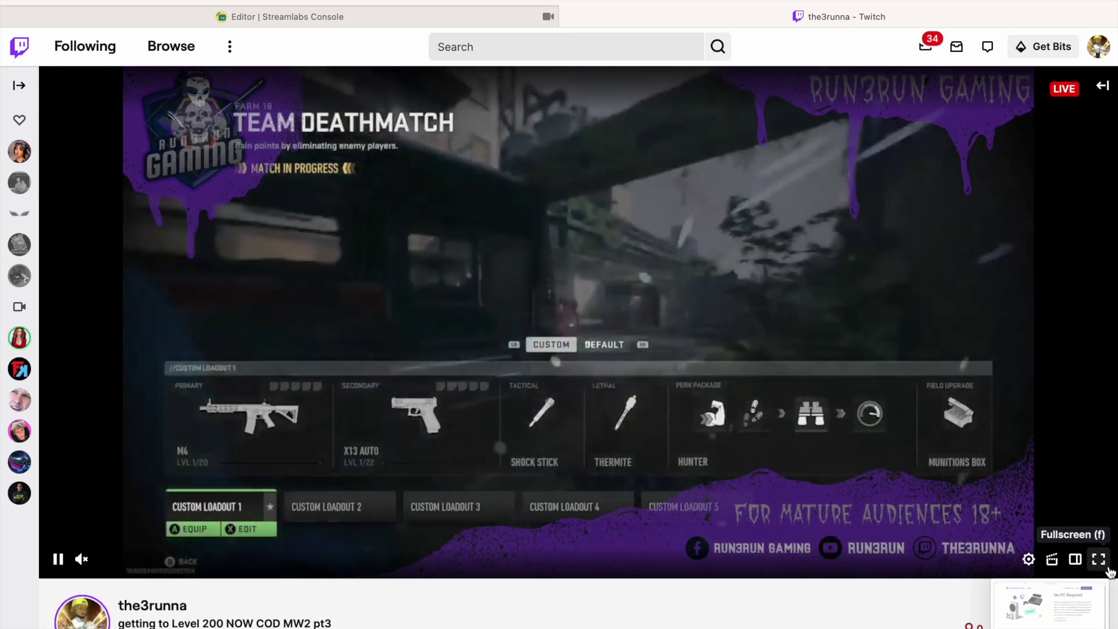
click(1099, 559)
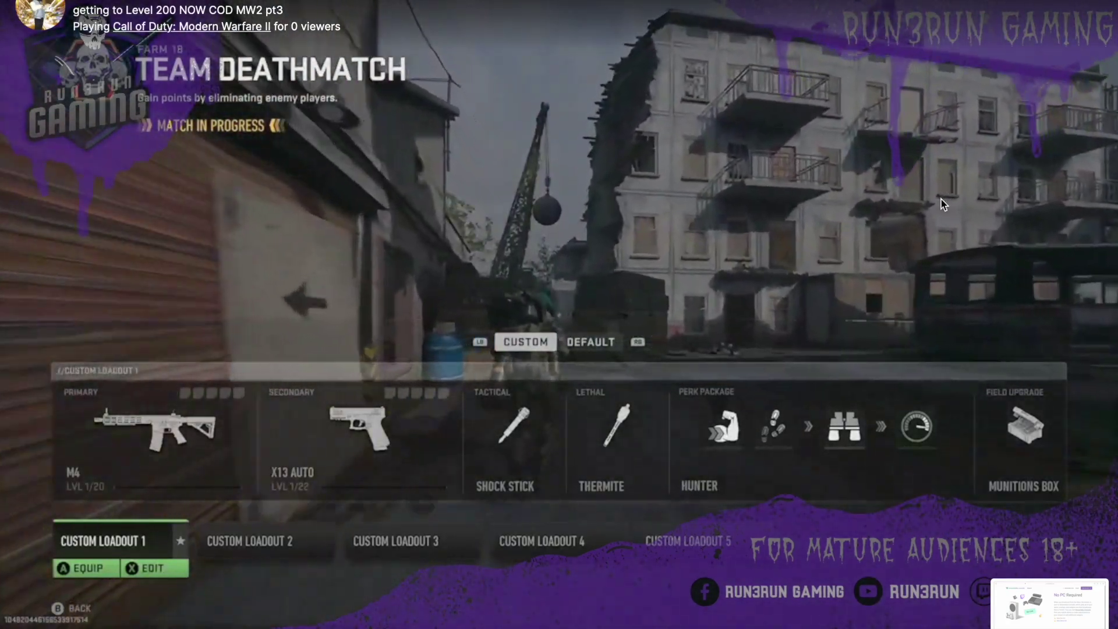
Leave full-screen viewing and go back to the Streamlabs Console editor.
key(super+Tab)
key(super+Tab)
key(super+Tab)
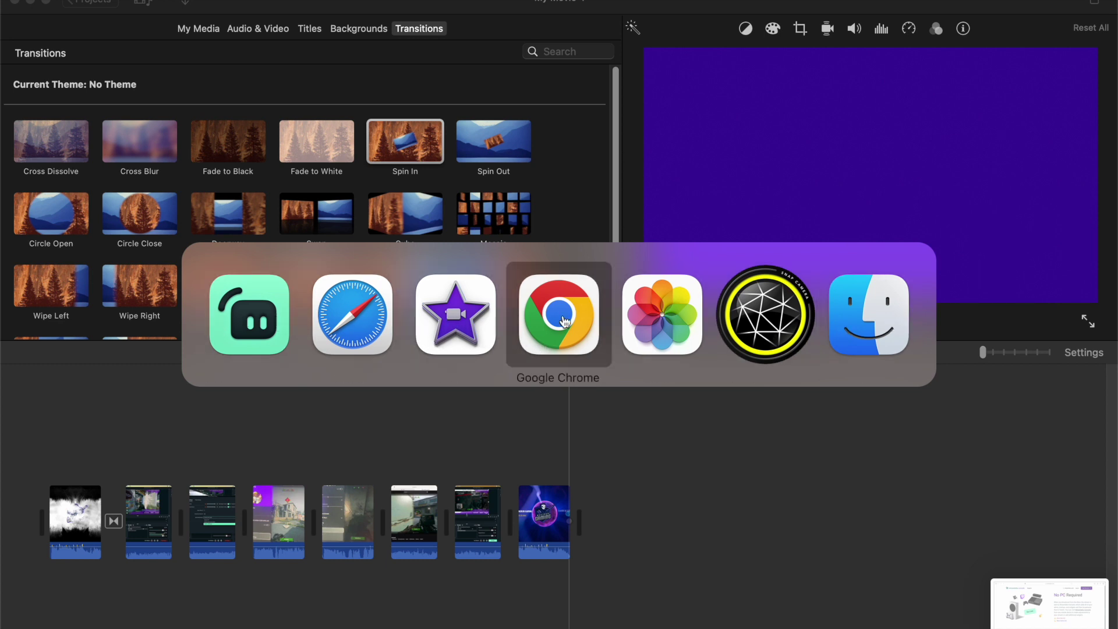
key(super+Tab)
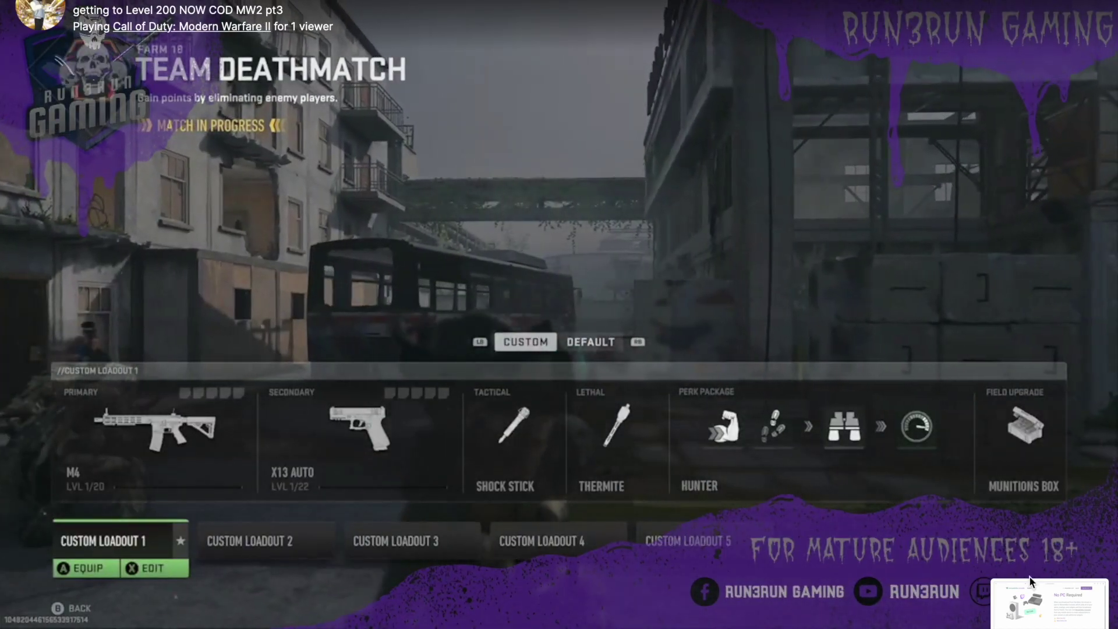
key(Escape)
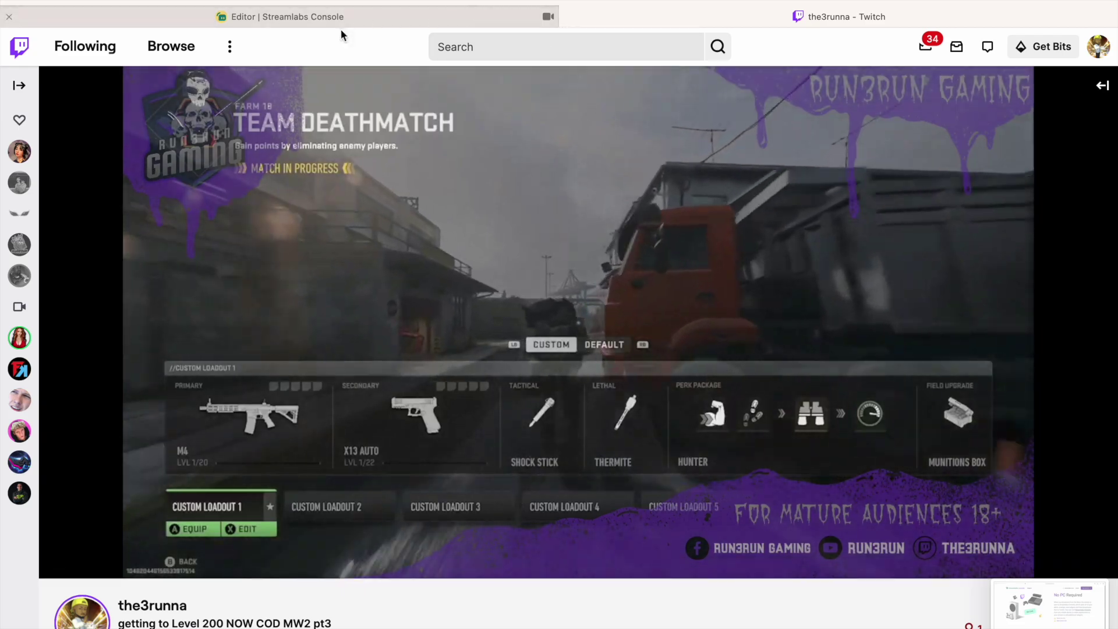
click(339, 22)
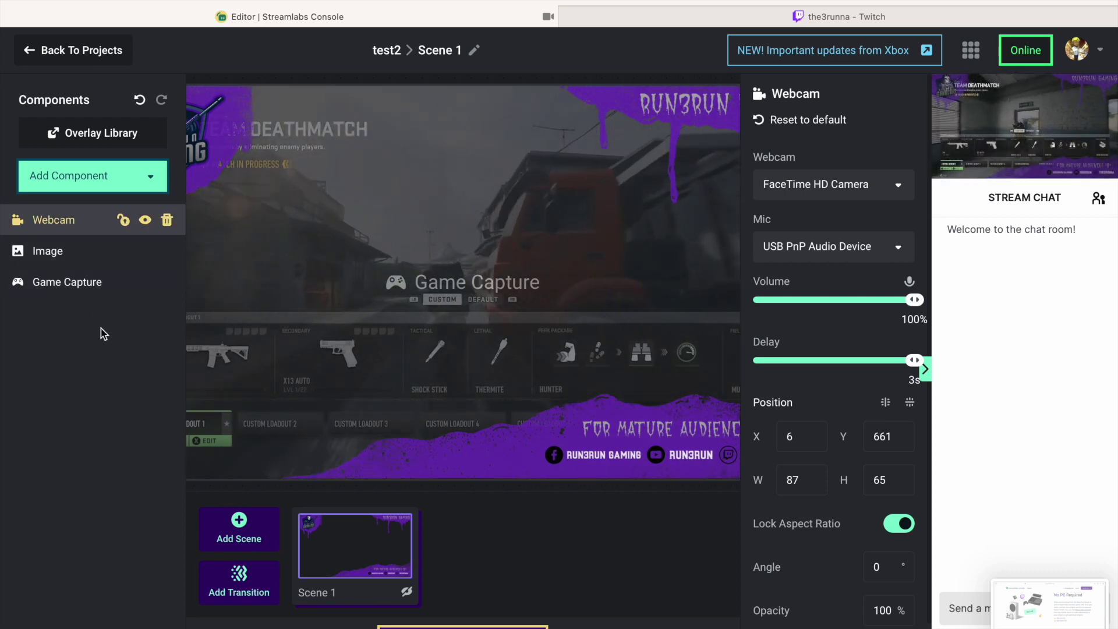
Set the webcam delay to 0s and enlarge the webcam to 113×85 at X 6, Y 662.
click(925, 370)
click(925, 369)
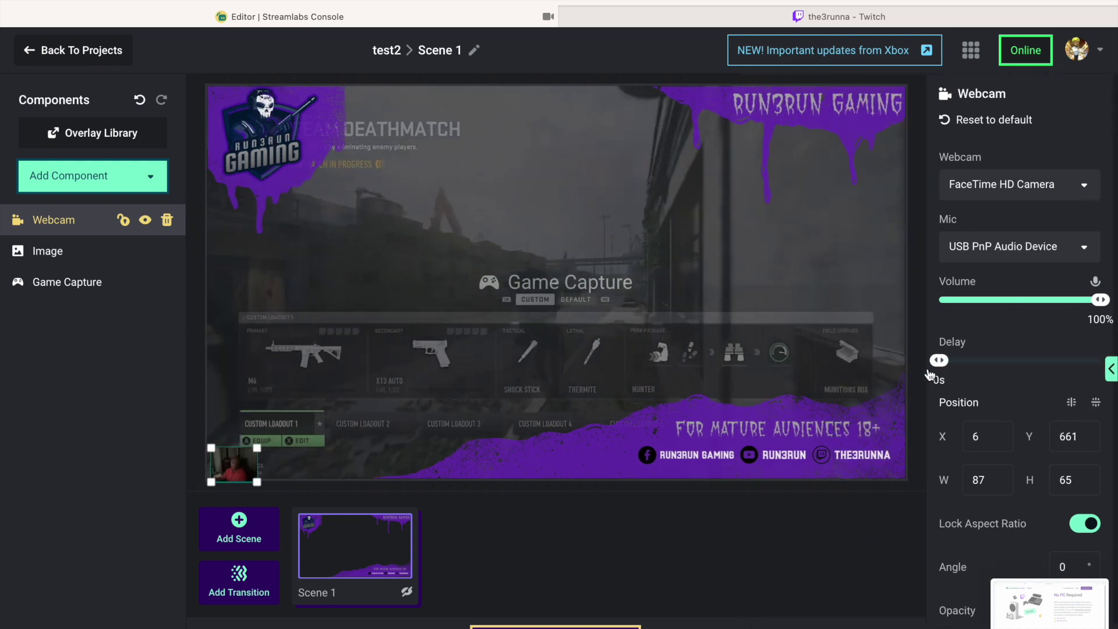
click(274, 438)
drag(247, 457, 248, 420)
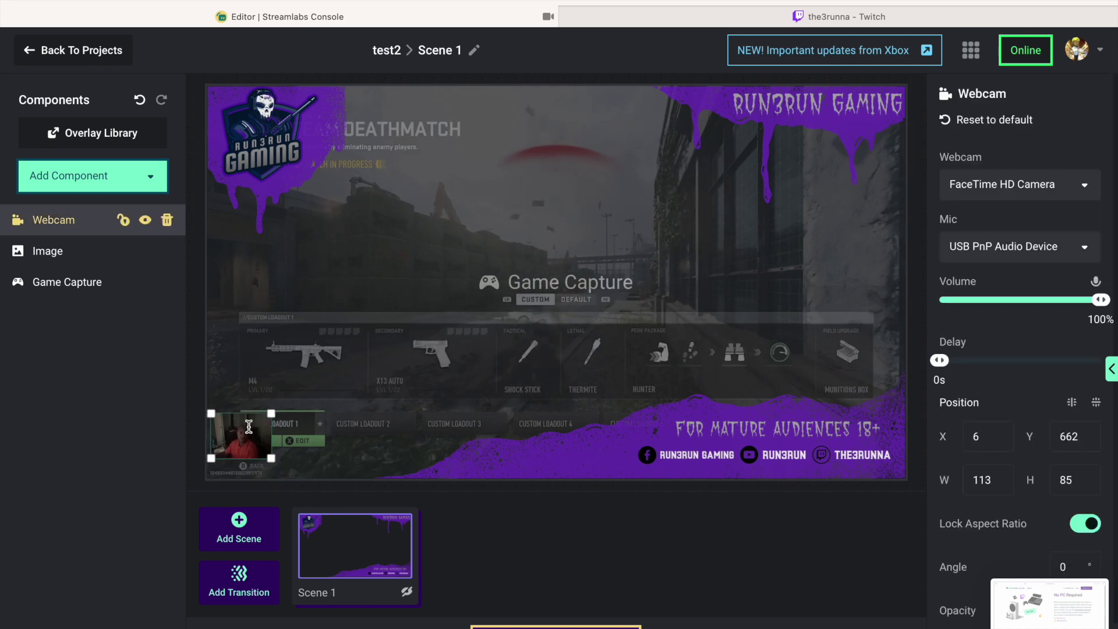
click(742, 17)
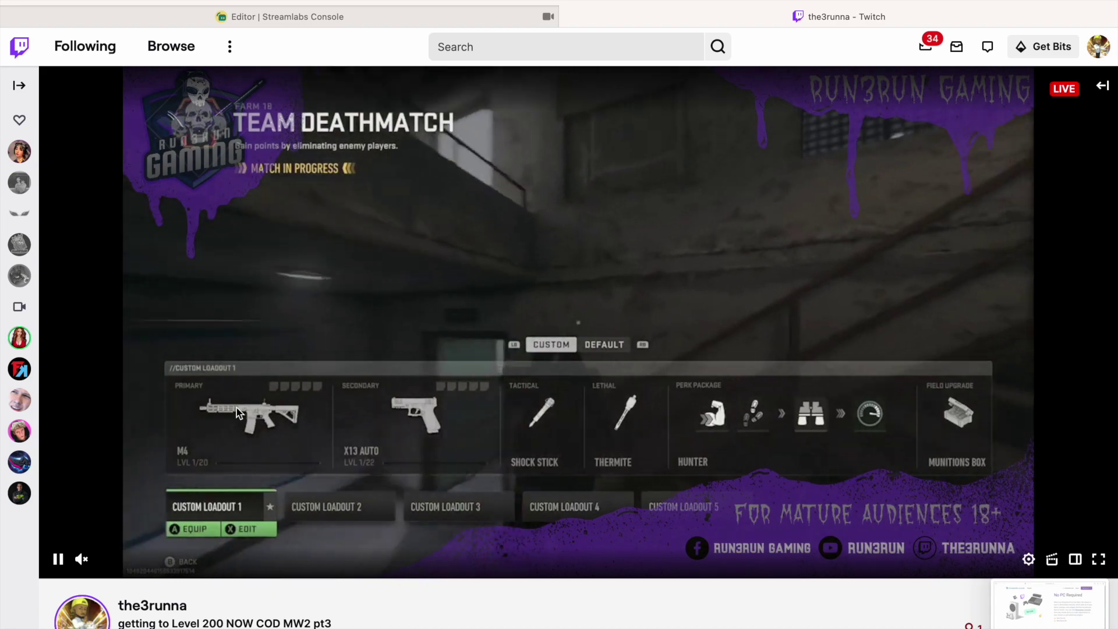
Let Streamlabs Console save the scene, then watch the updated live Call of Duty stream on Twitch.
click(266, 12)
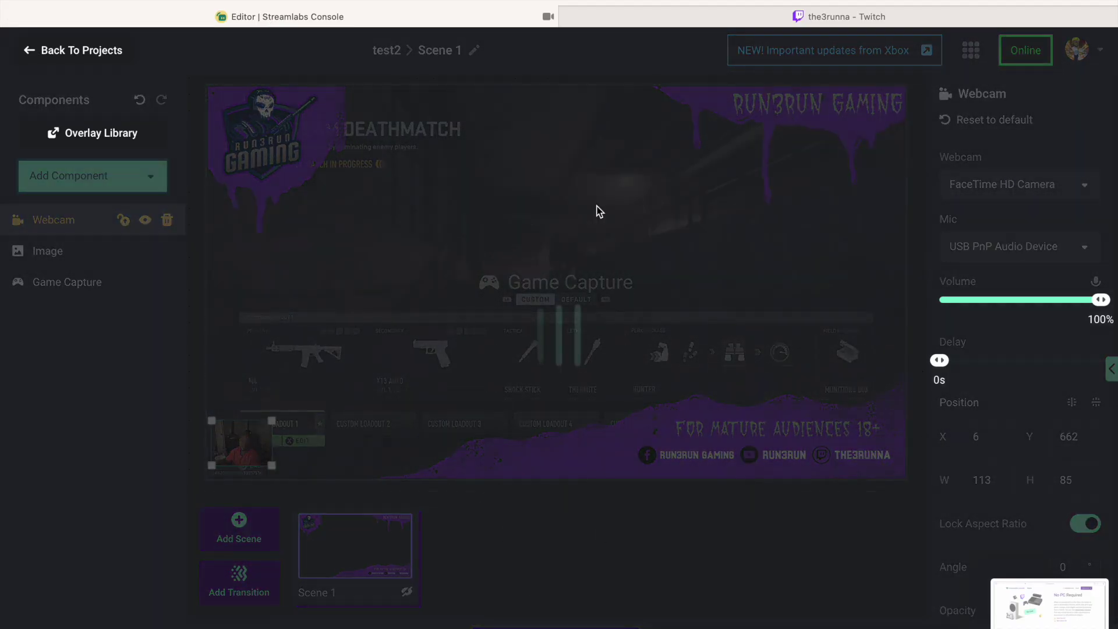
click(824, 14)
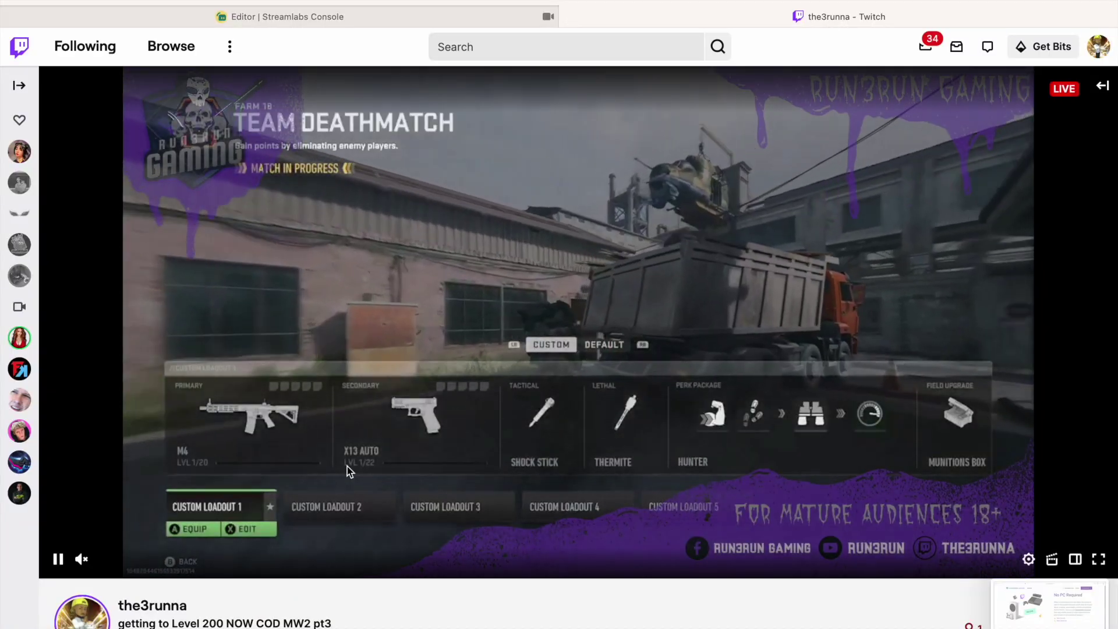